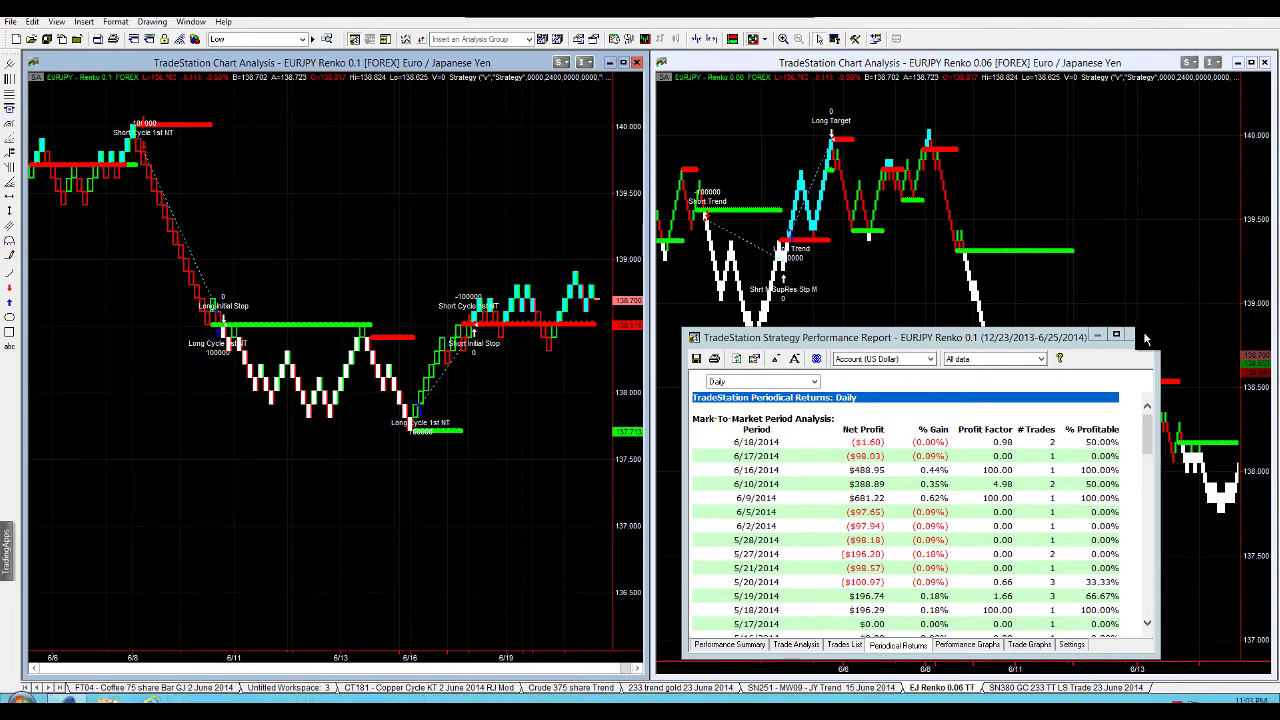
Close the Strategy Performance Report to reveal the full EURJPY Renko 0.06 chart.
left_click(1146, 338)
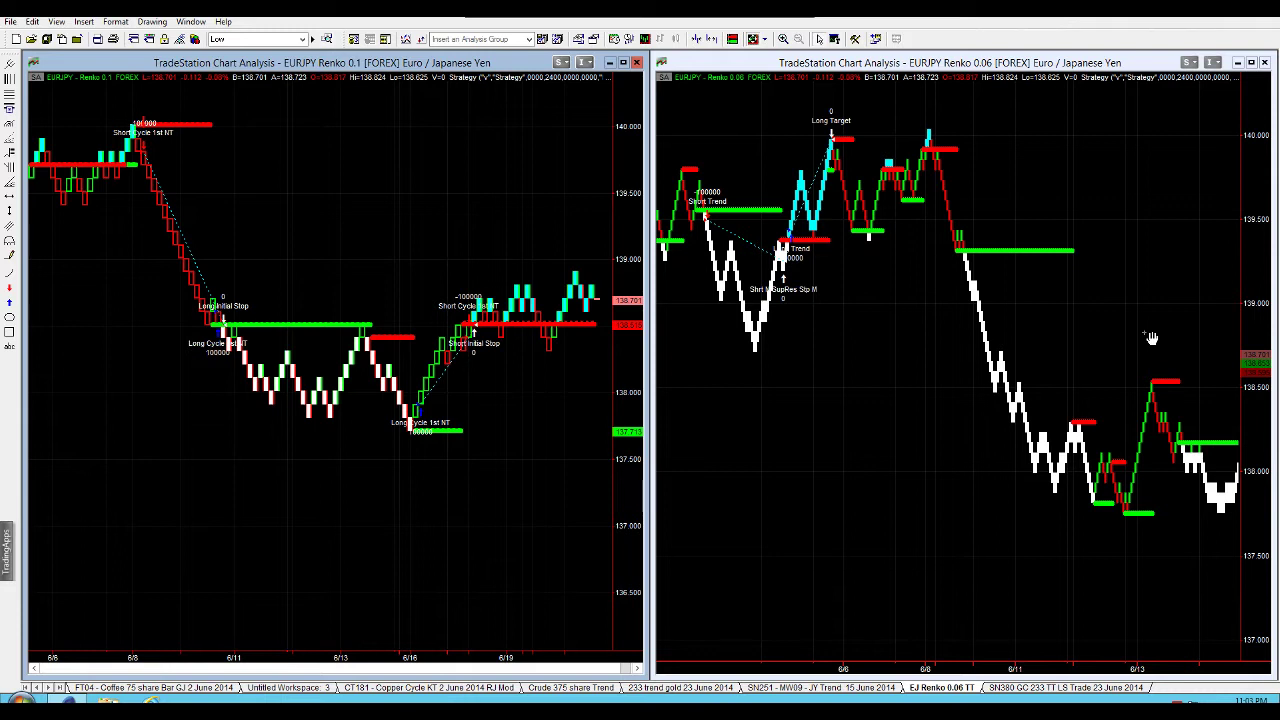
right_click(225, 194)
left_click(250, 202)
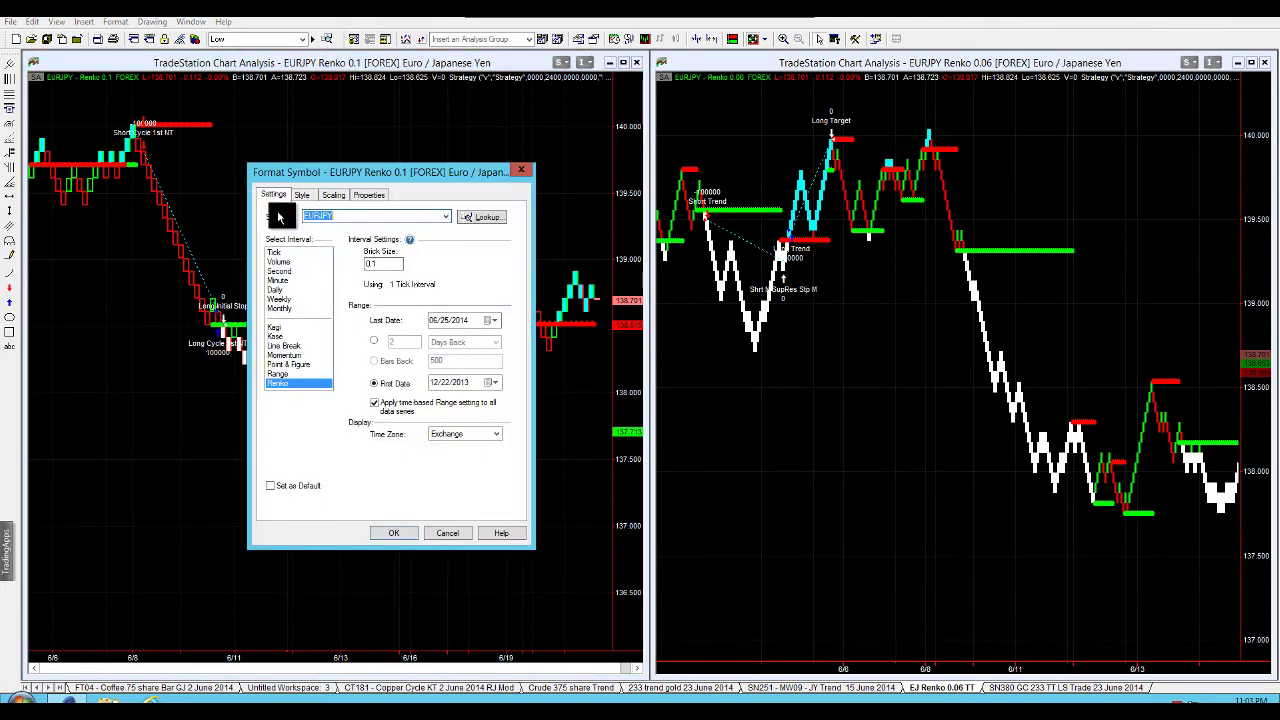
left_click(368, 263)
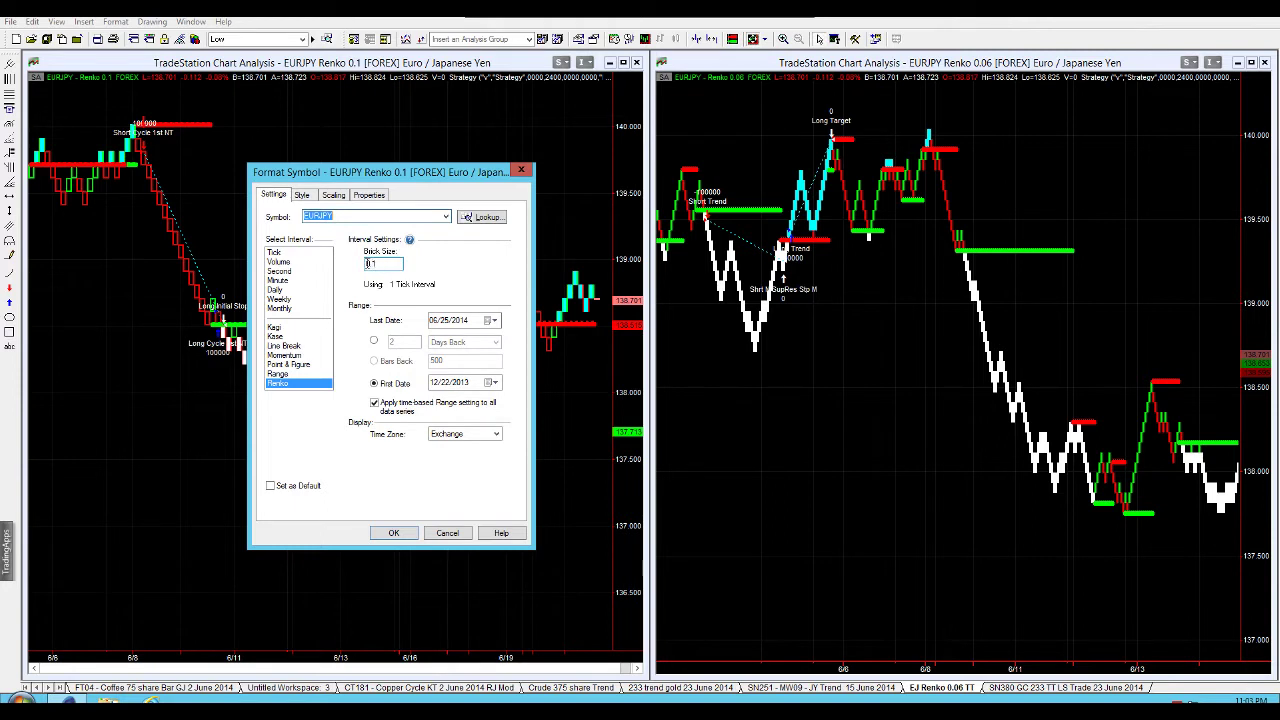
left_click_drag(373, 263, 380, 265)
type(".")
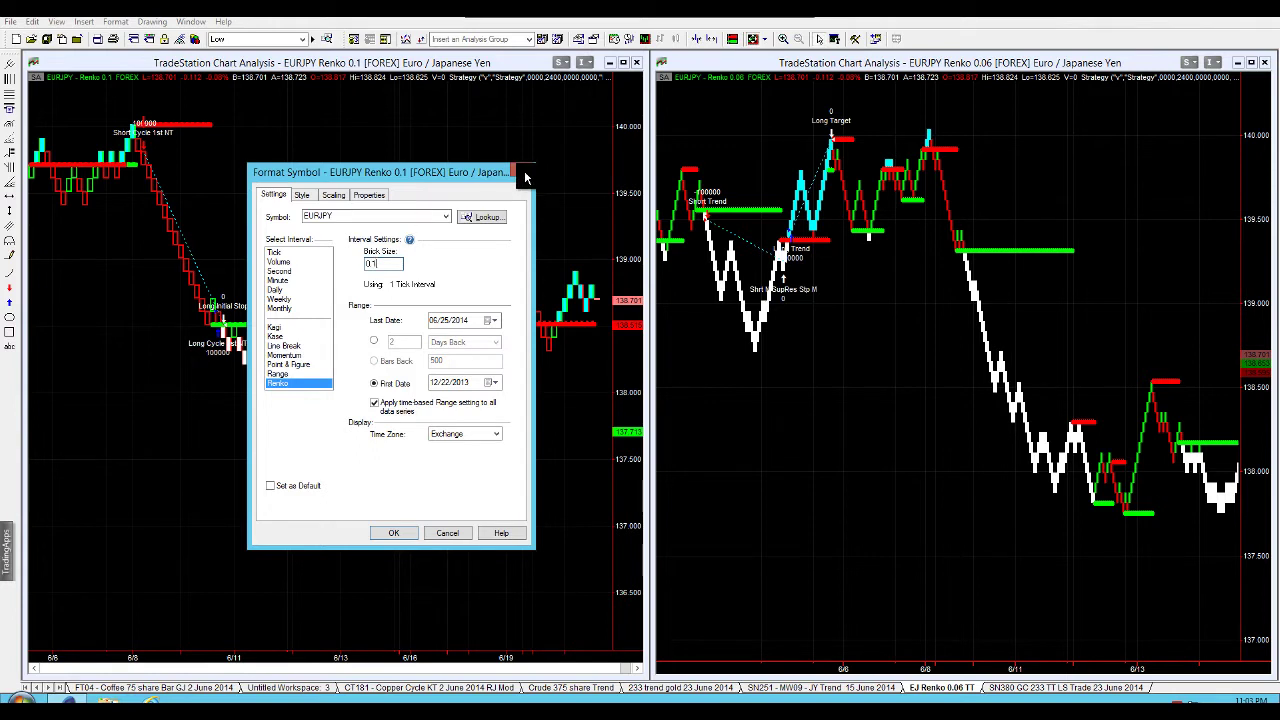
left_click(524, 170)
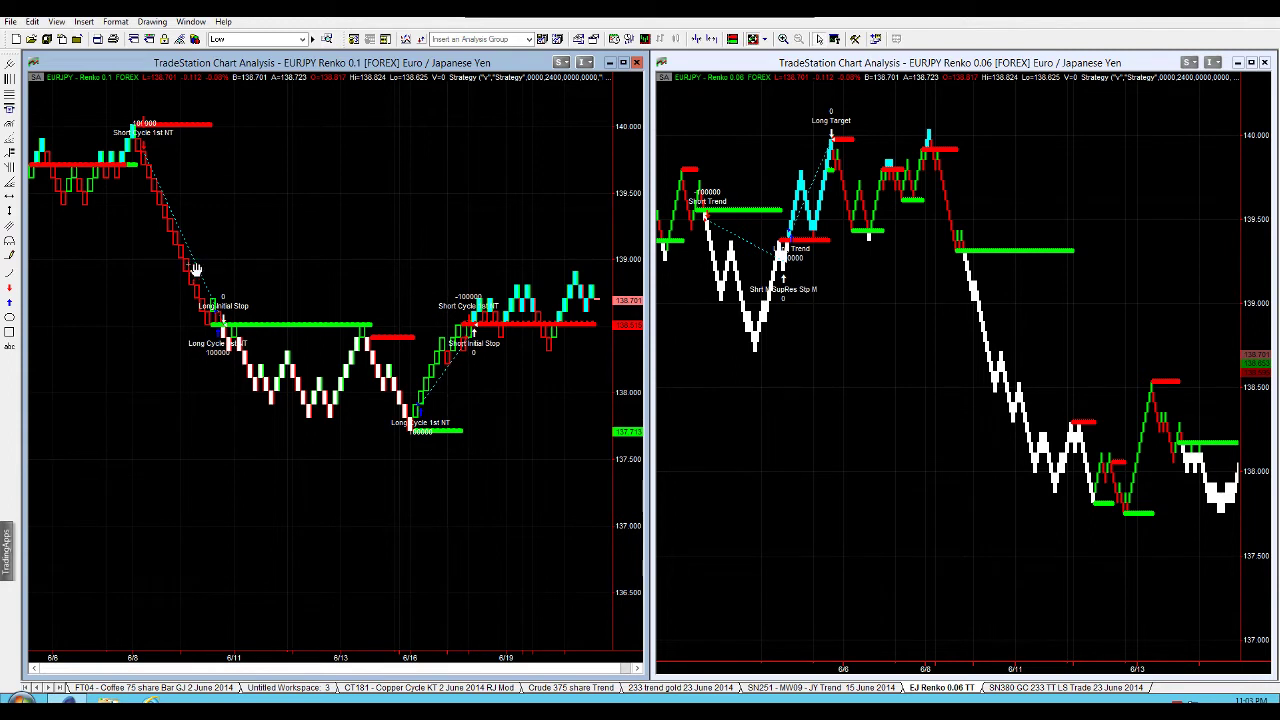
Draw a horizontal price line at 139.013 on the left EURJPY Renko 0.1 chart.
left_click(10, 203)
left_click(320, 268)
left_click_drag(320, 268, 320, 258)
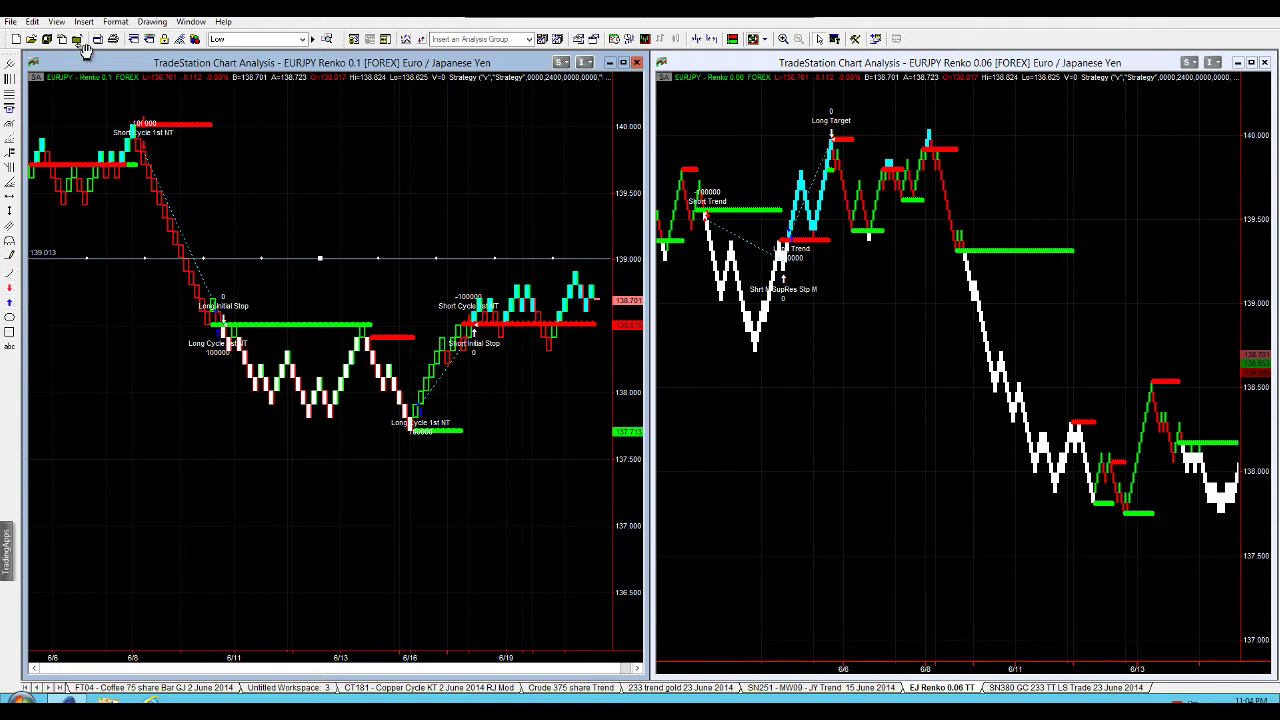
left_click(56, 21)
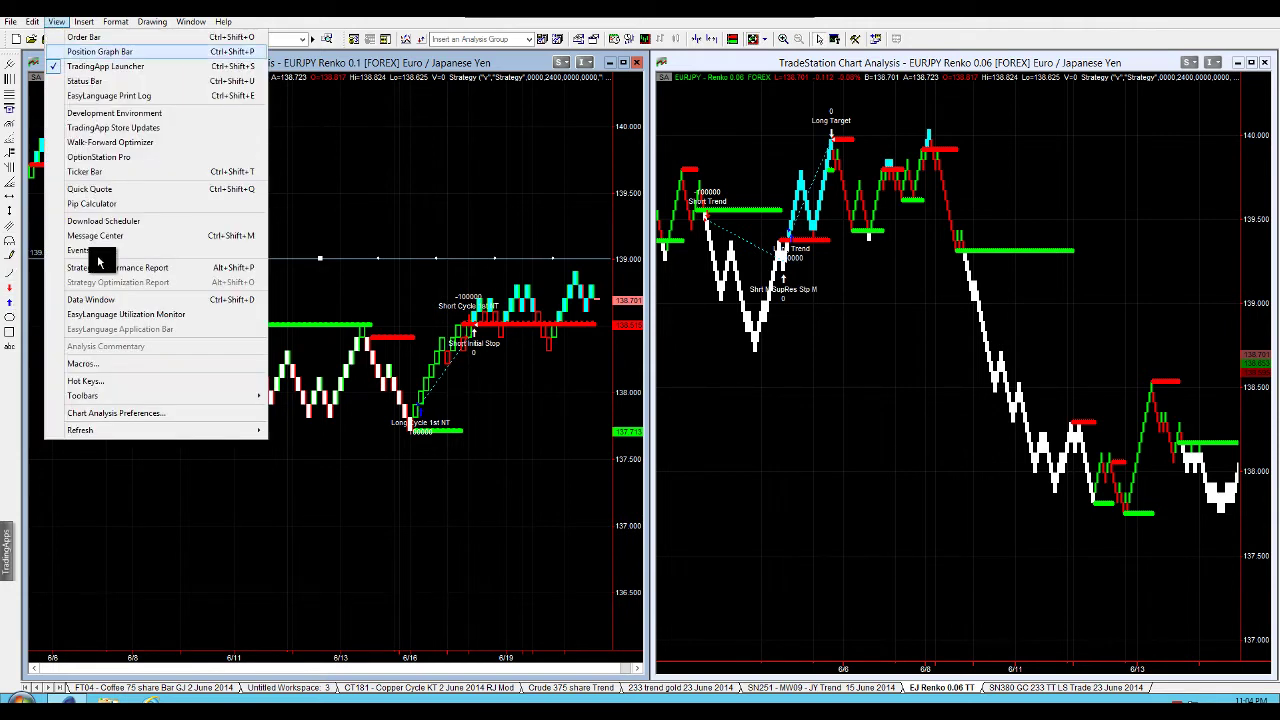
Show the Data Window and read bar values on both charts, ending on a 0.06 bar (open 139.794).
left_click(123, 308)
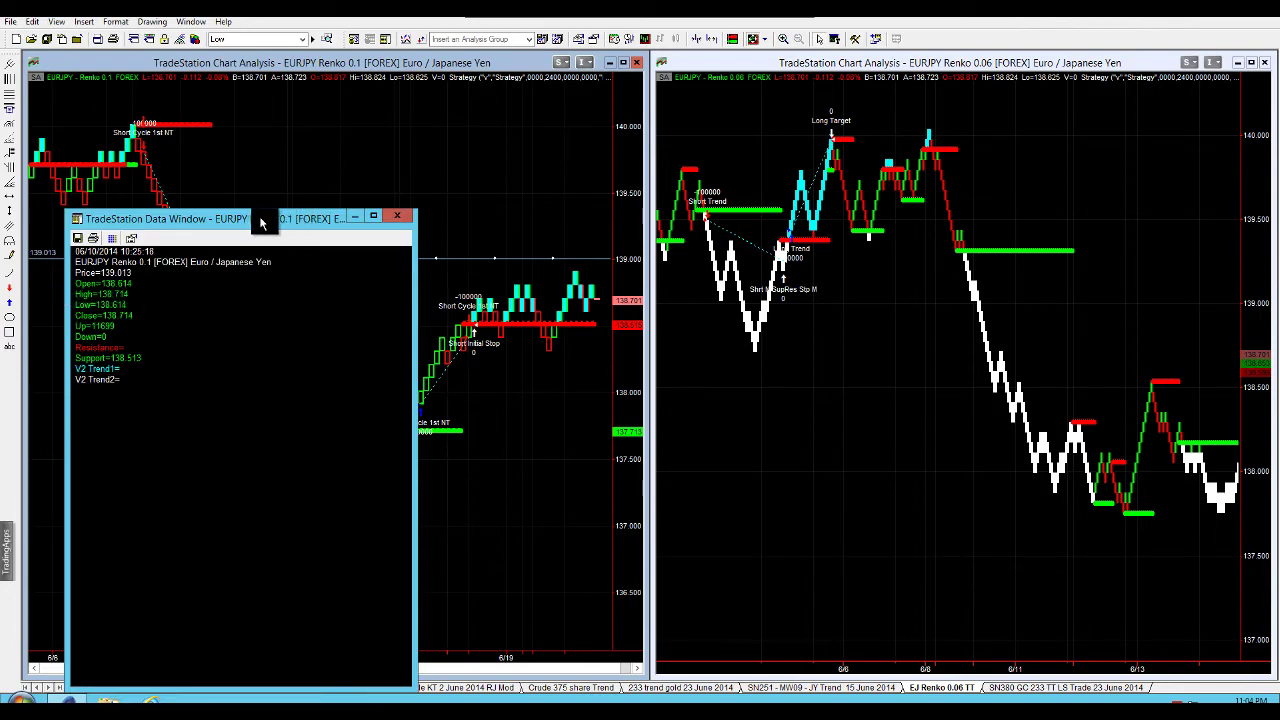
left_click_drag(300, 220, 518, 152)
left_click(195, 280)
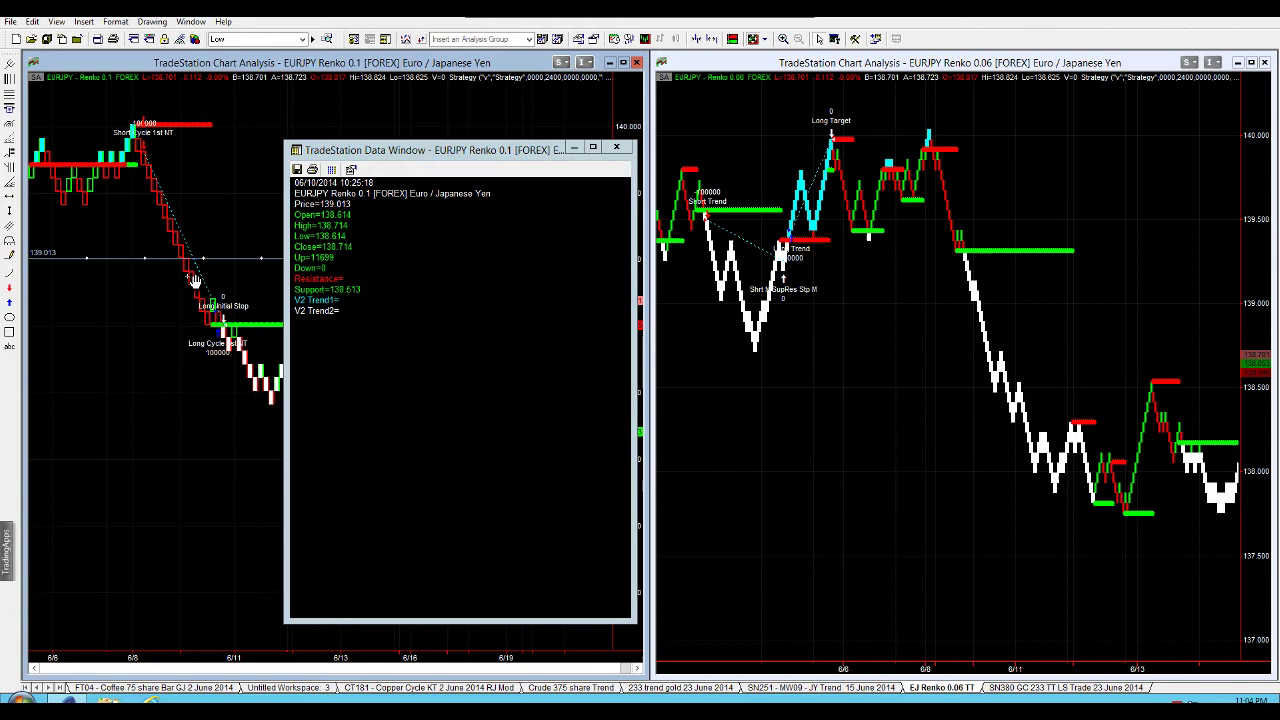
left_click(133, 135)
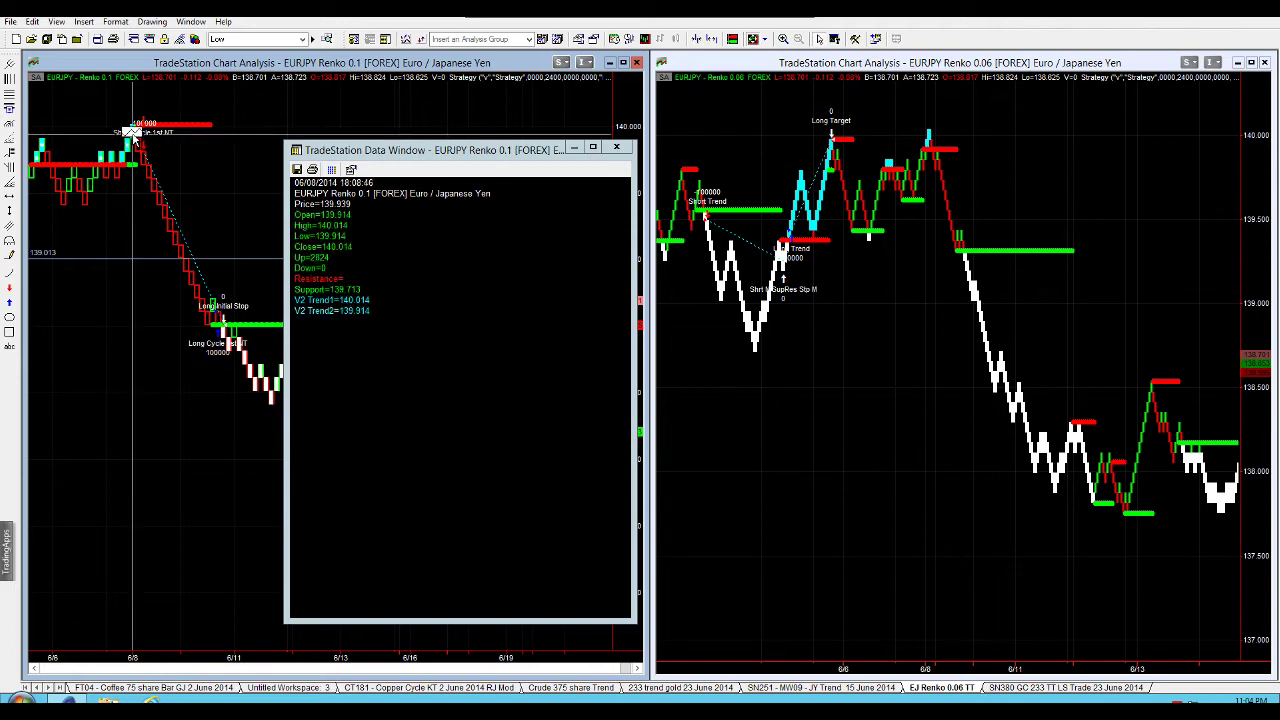
left_click(133, 137)
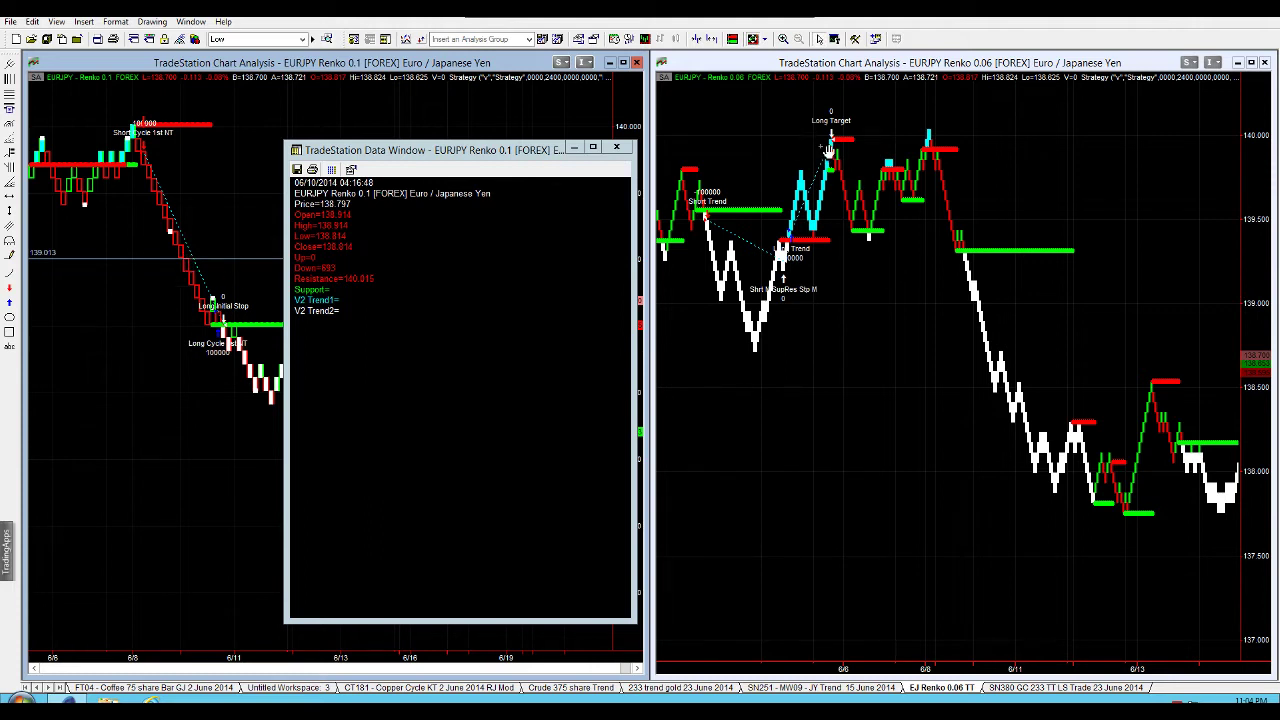
left_click(948, 200)
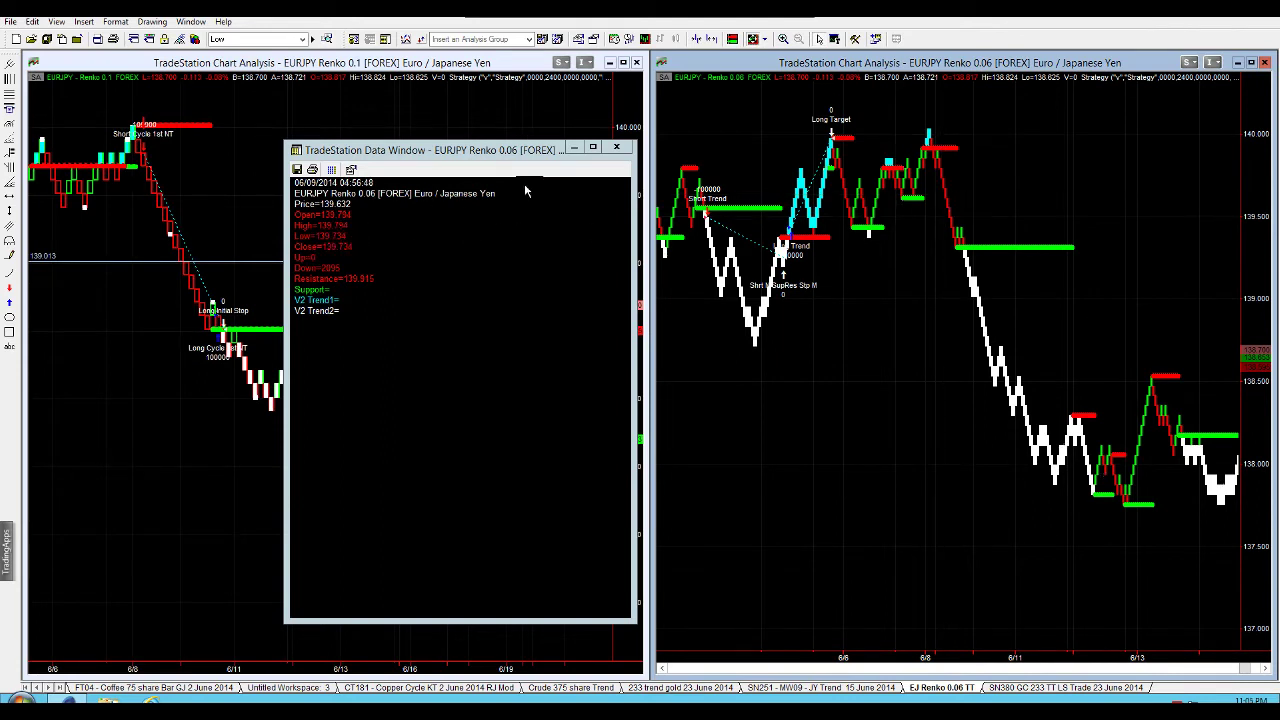
Close the Data Window so both Renko charts are fully visible side by side.
left_click(617, 152)
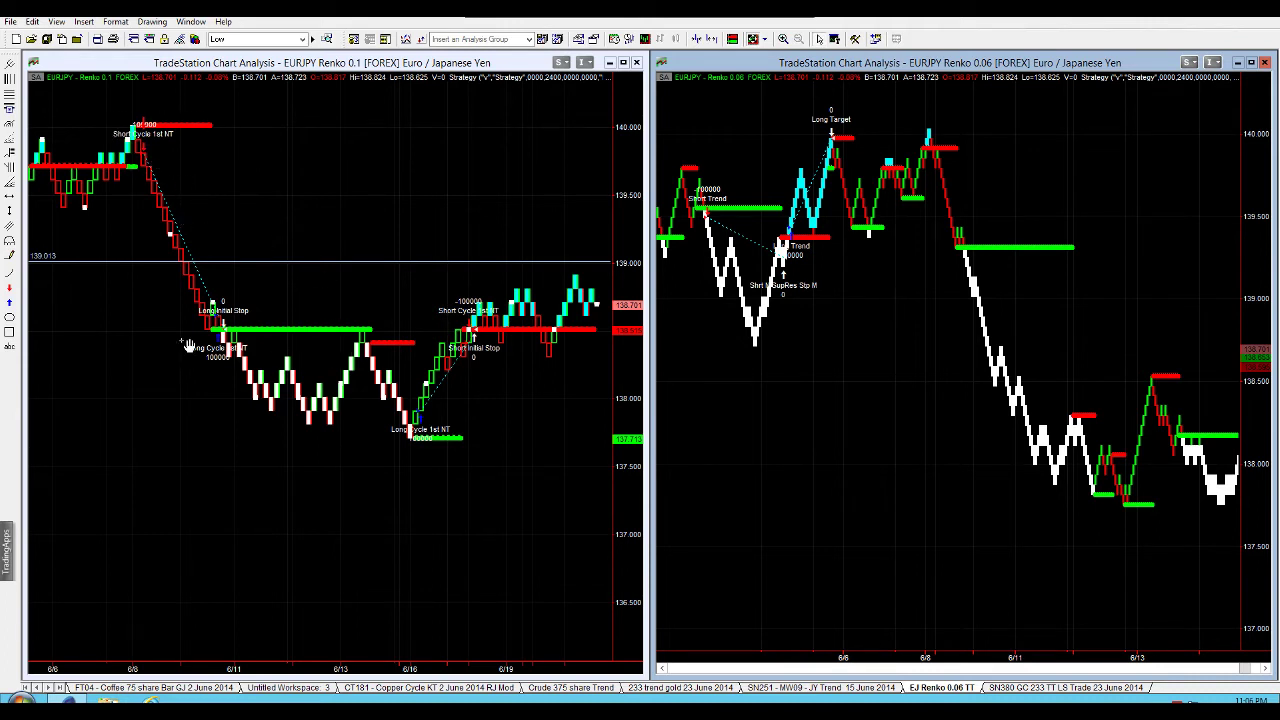
Add a second horizontal line at 137.905 below the recent lows on the Renko 0.1 chart.
left_click(9, 202)
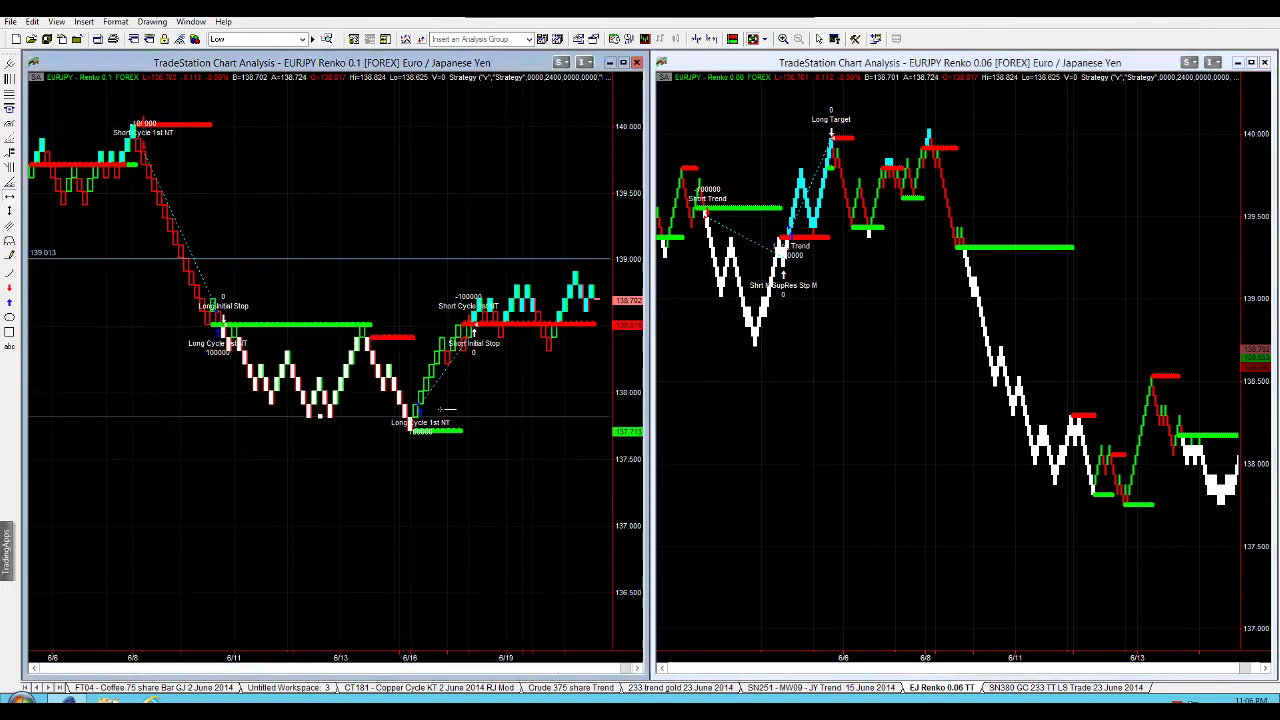
left_click(440, 408)
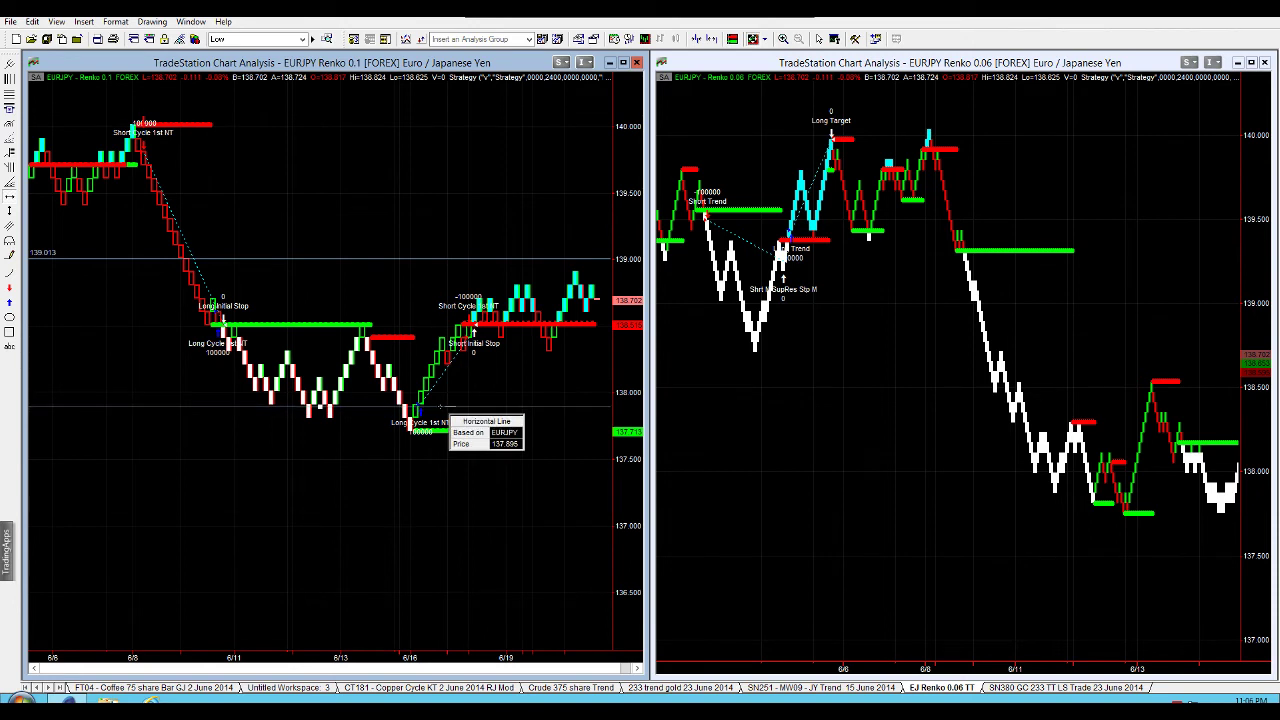
left_click_drag(440, 408, 440, 406)
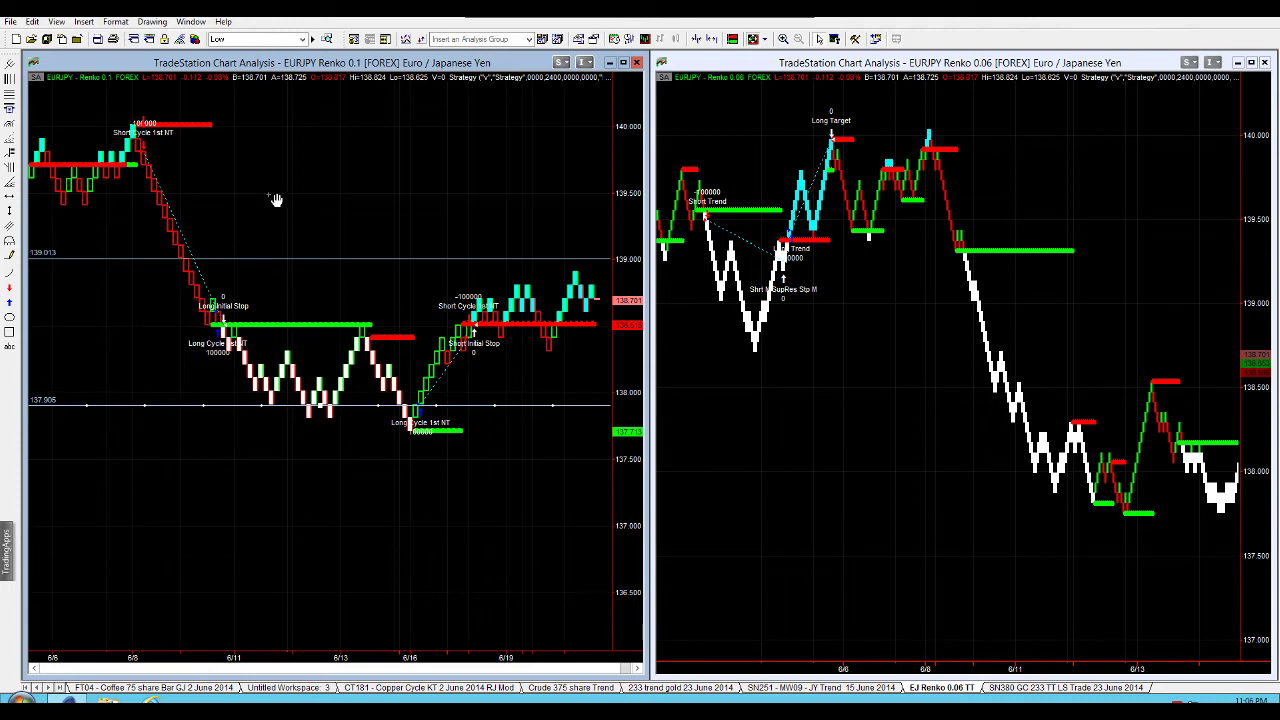
Open the GMT_V2_Cycle strategy inputs and check Original_Entry and No_Trend_1st_Entry.
right_click(270, 194)
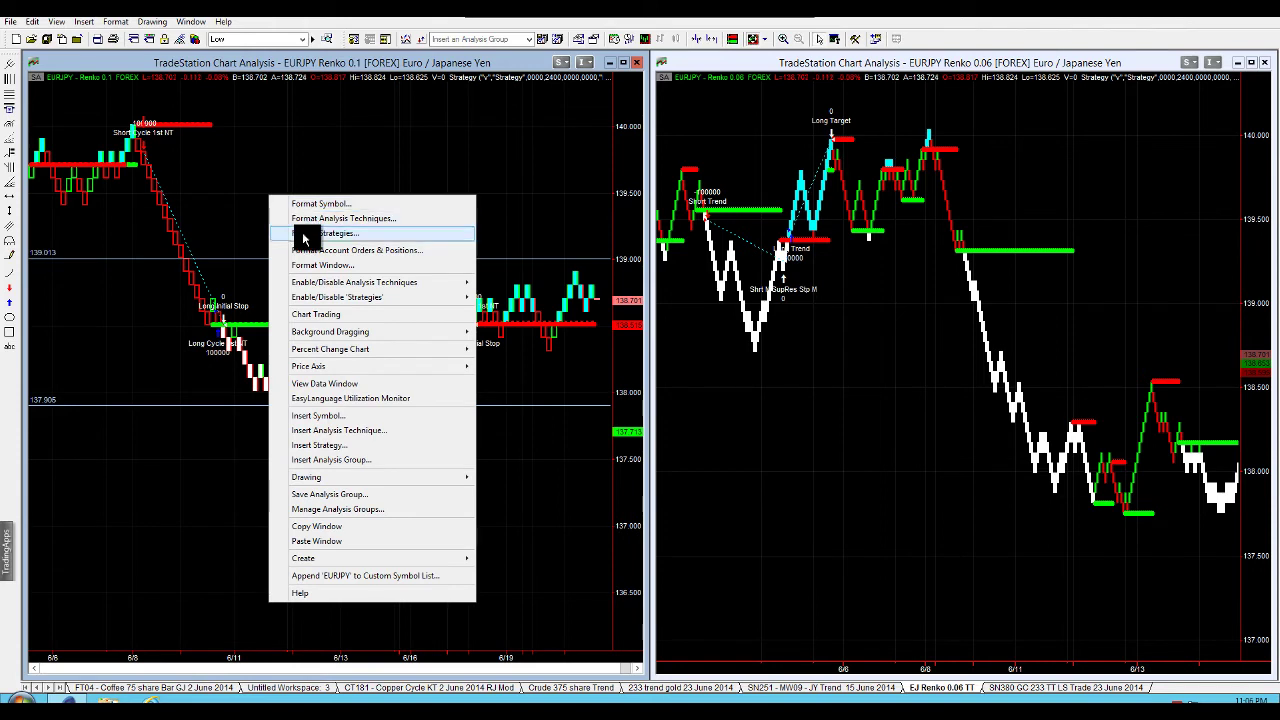
left_click(280, 231)
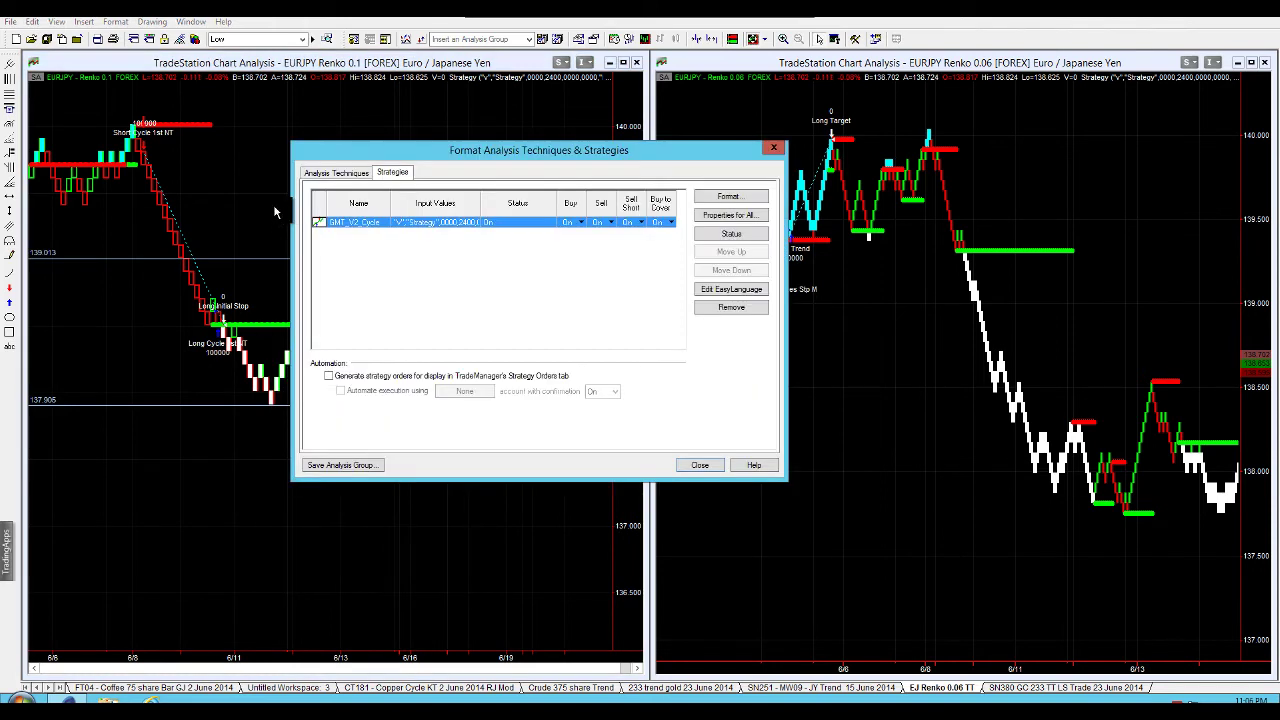
left_click(706, 203)
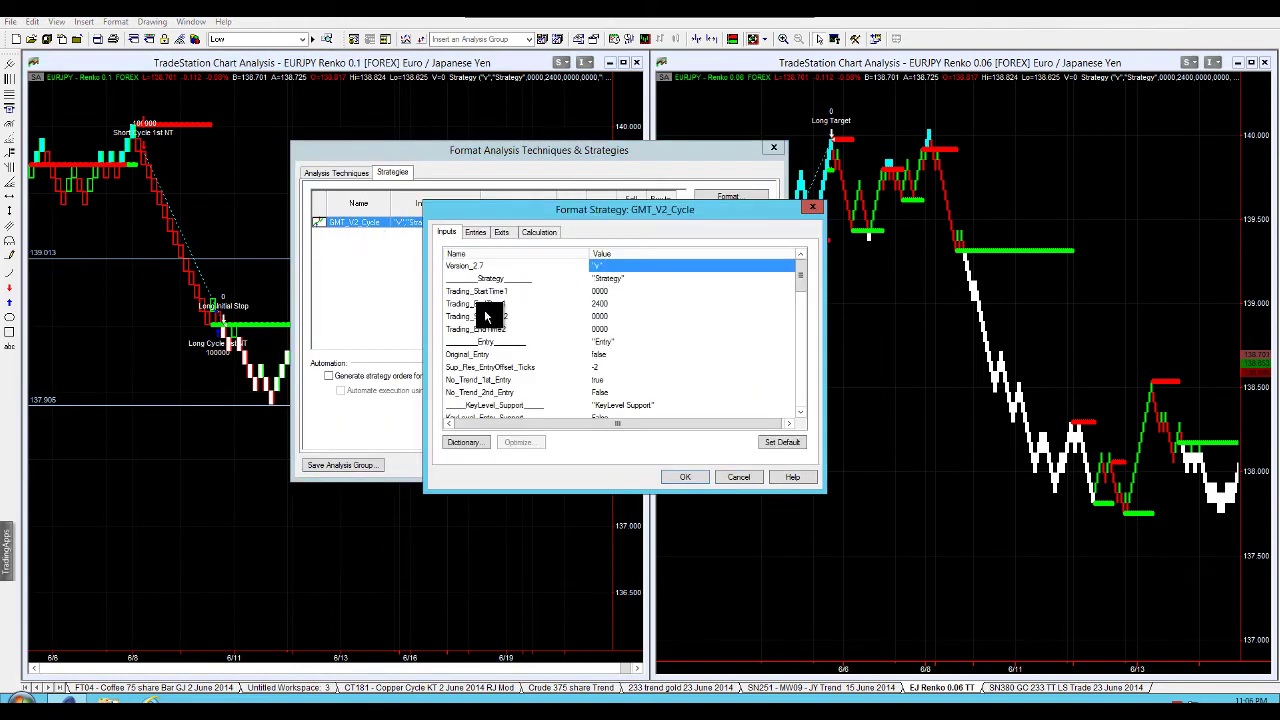
left_click(627, 358)
scroll(627, 359, "down", 1)
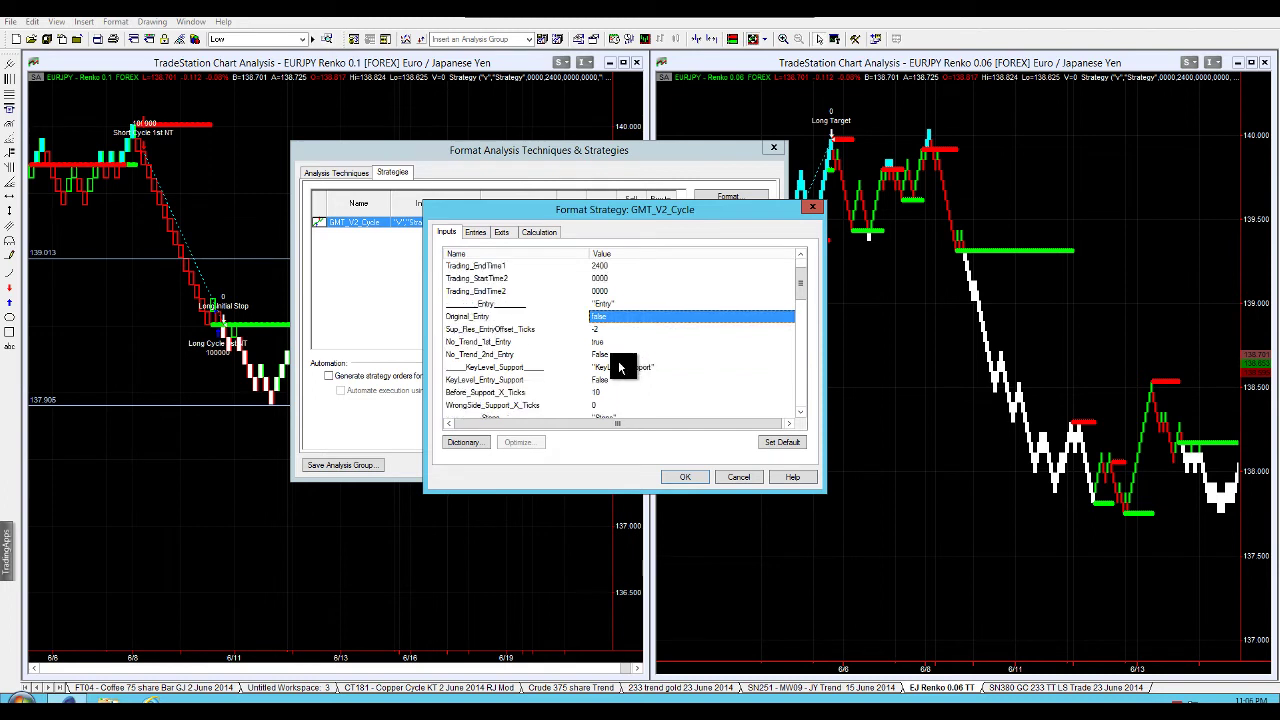
scroll(618, 367, "down", 1)
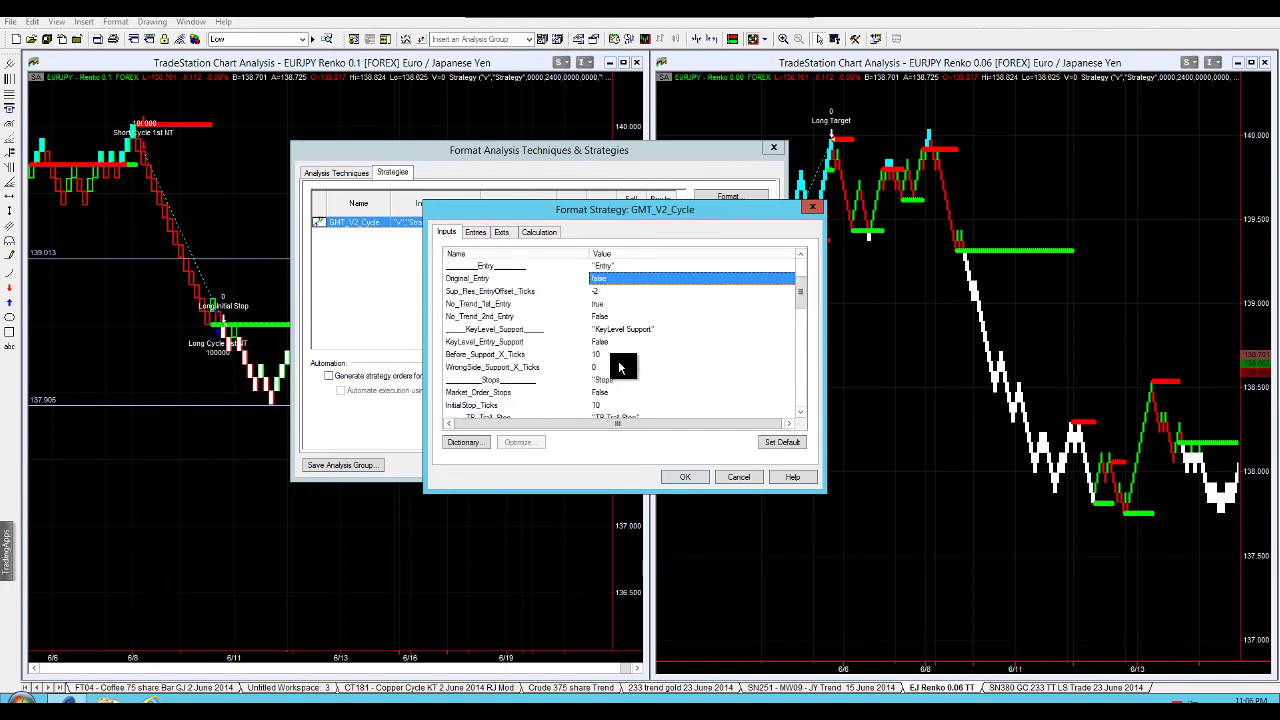
left_click(598, 304)
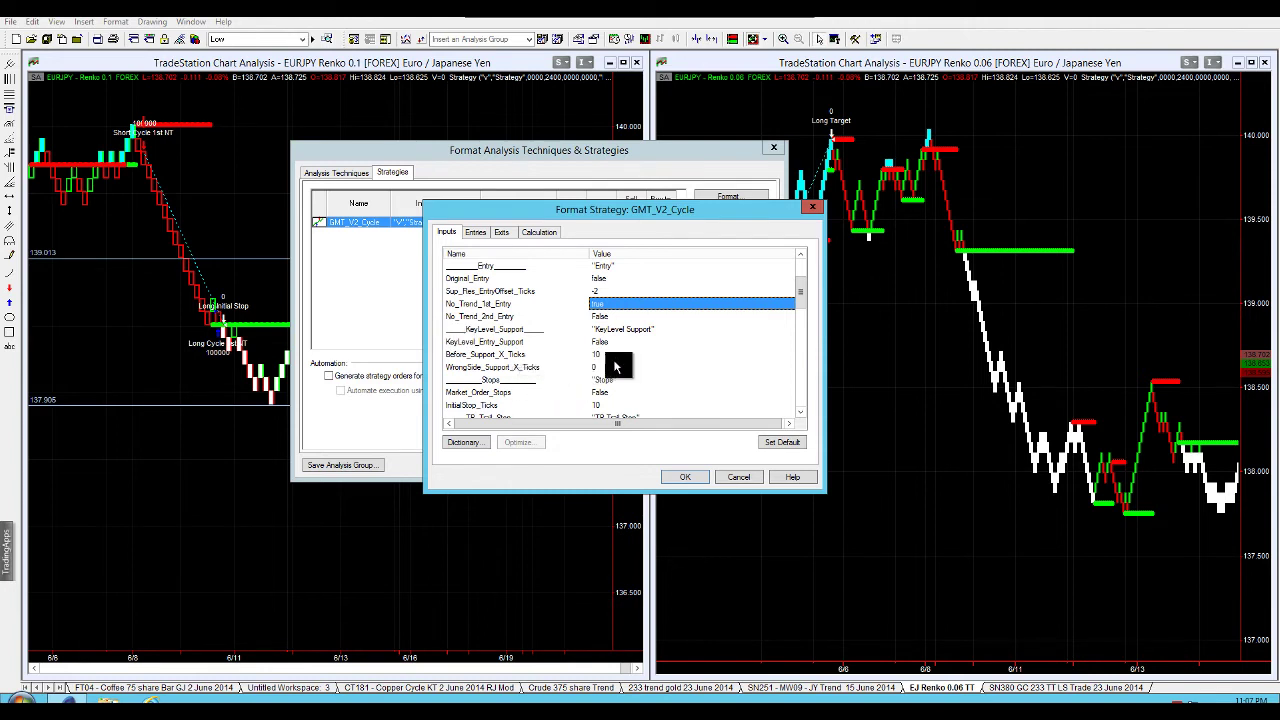
Check InitialStop_Ticks 10, TP_StopOffset_Ticks and ProfitTarget_Ticks 20.
scroll(614, 368, "down", 1)
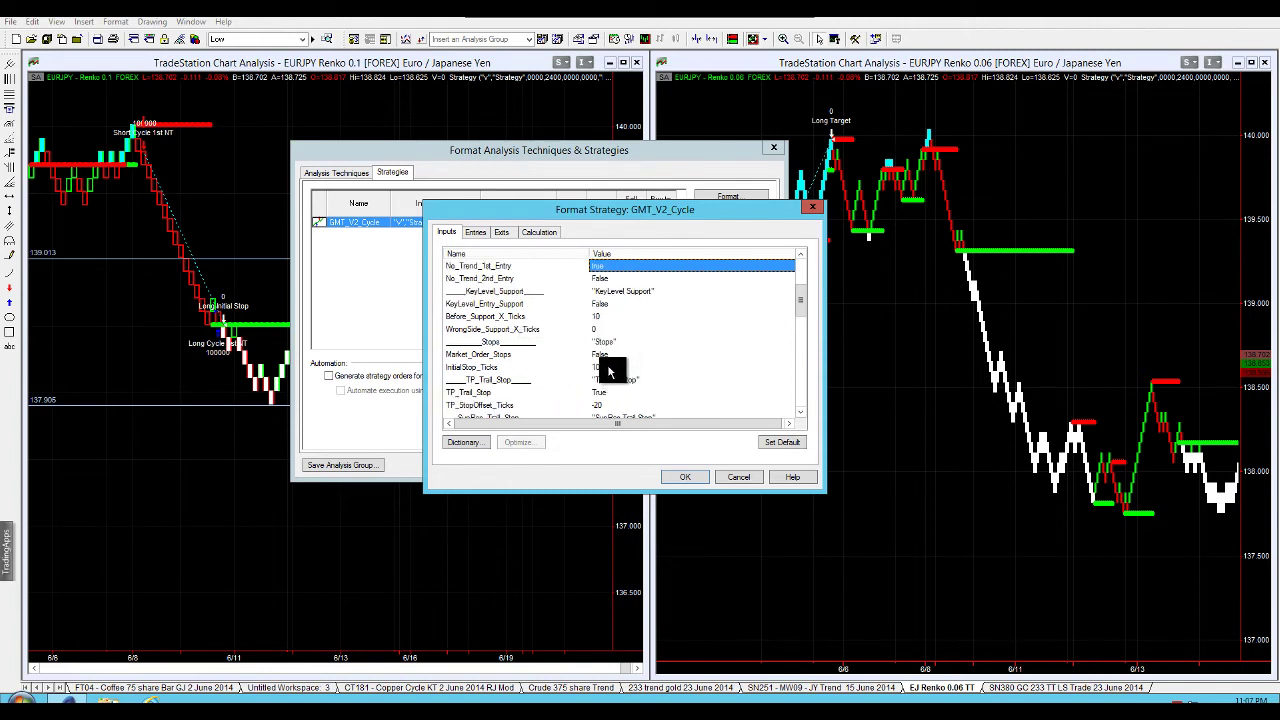
left_click(608, 369)
scroll(602, 372, "down", 1)
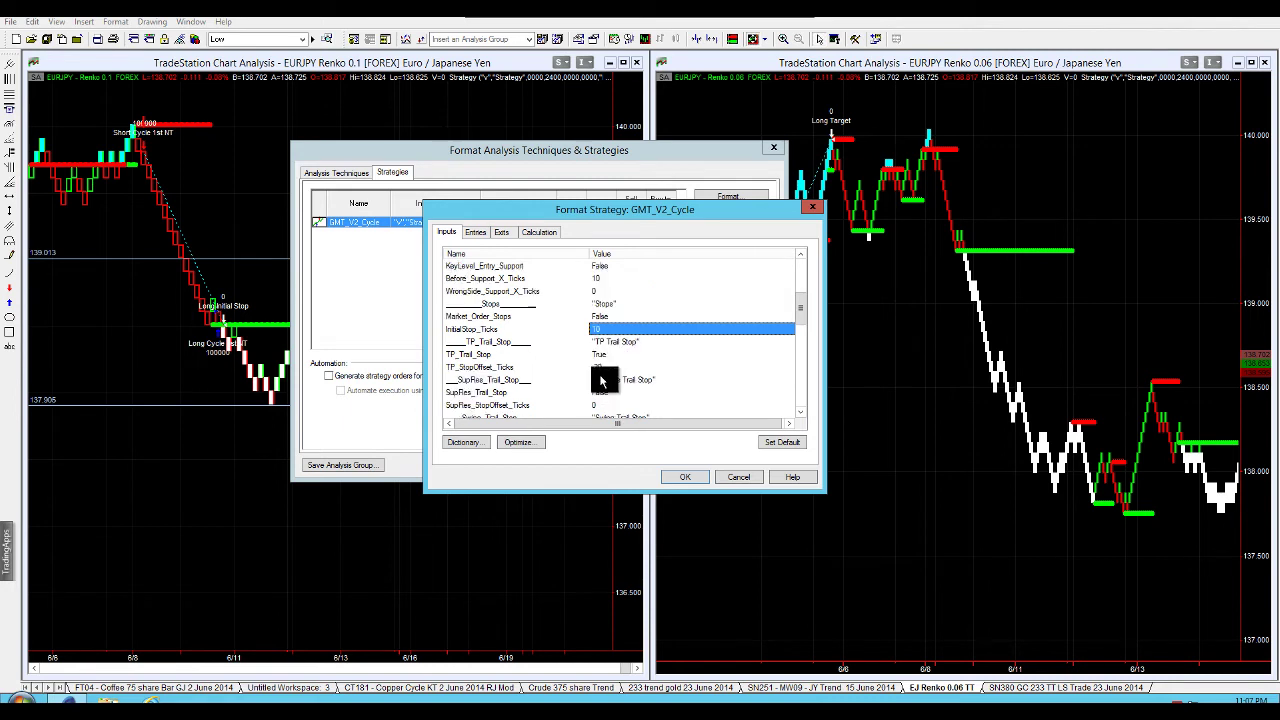
left_click(601, 369)
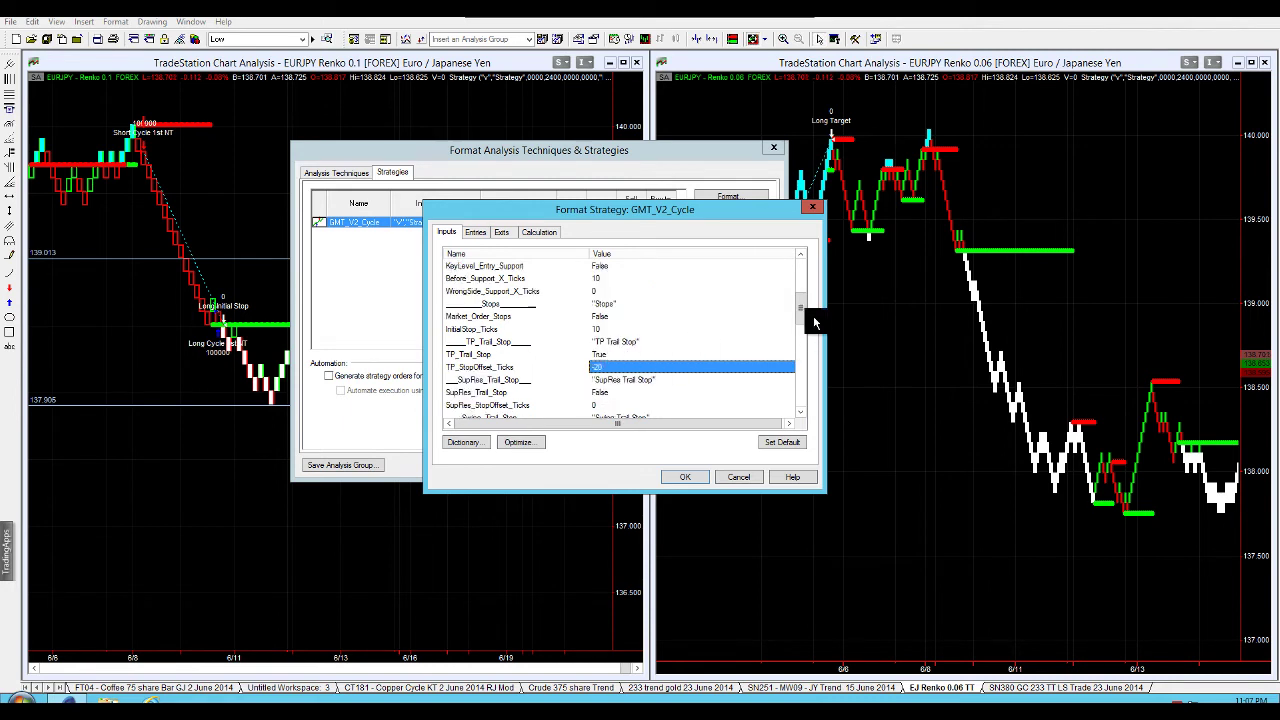
scroll(806, 340, "down", 1)
scroll(806, 340, "down", 6)
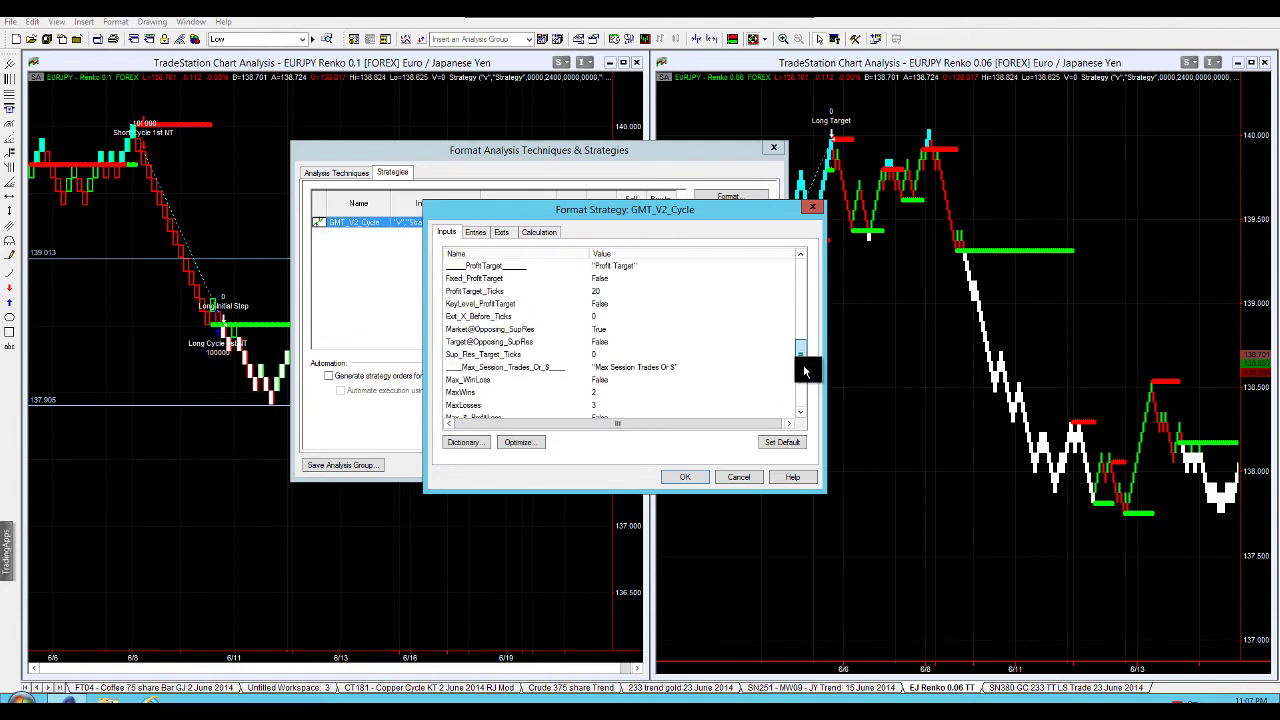
scroll(806, 363, "up", 3)
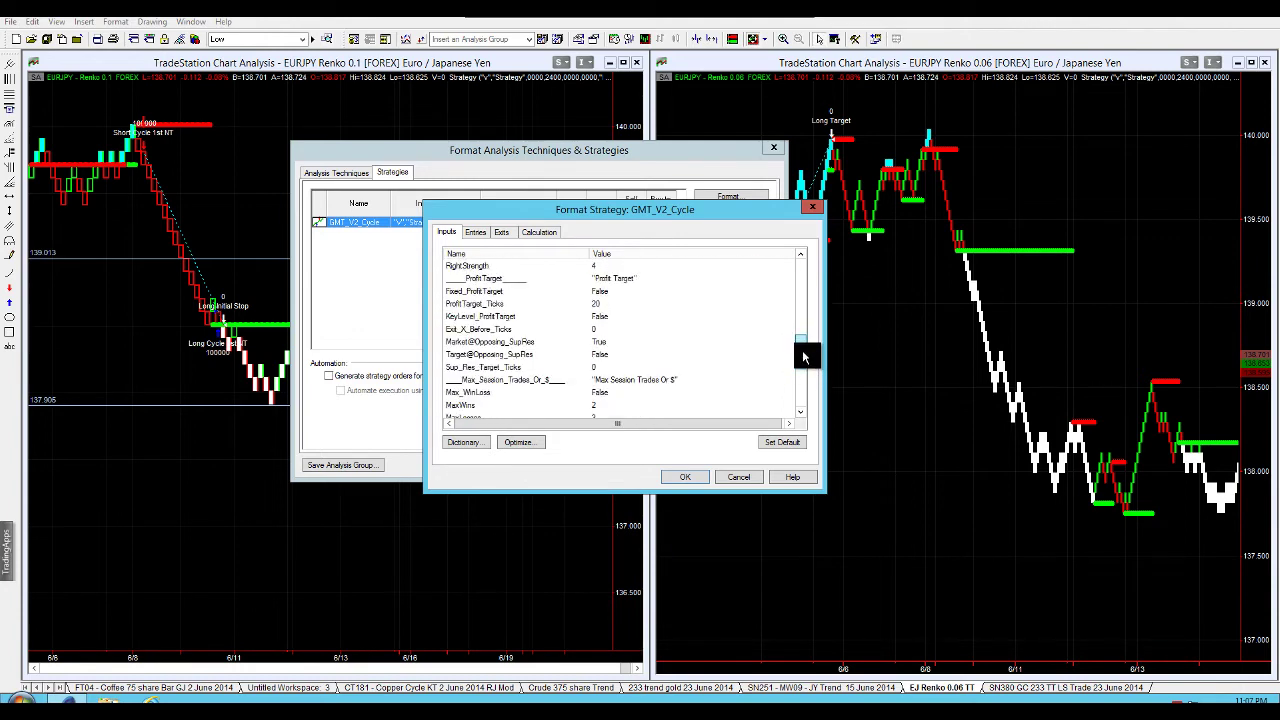
left_click(606, 305)
Accept the strategy inputs and close Format Analysis Techniques & Strategies to show trade labels.
left_click(681, 478)
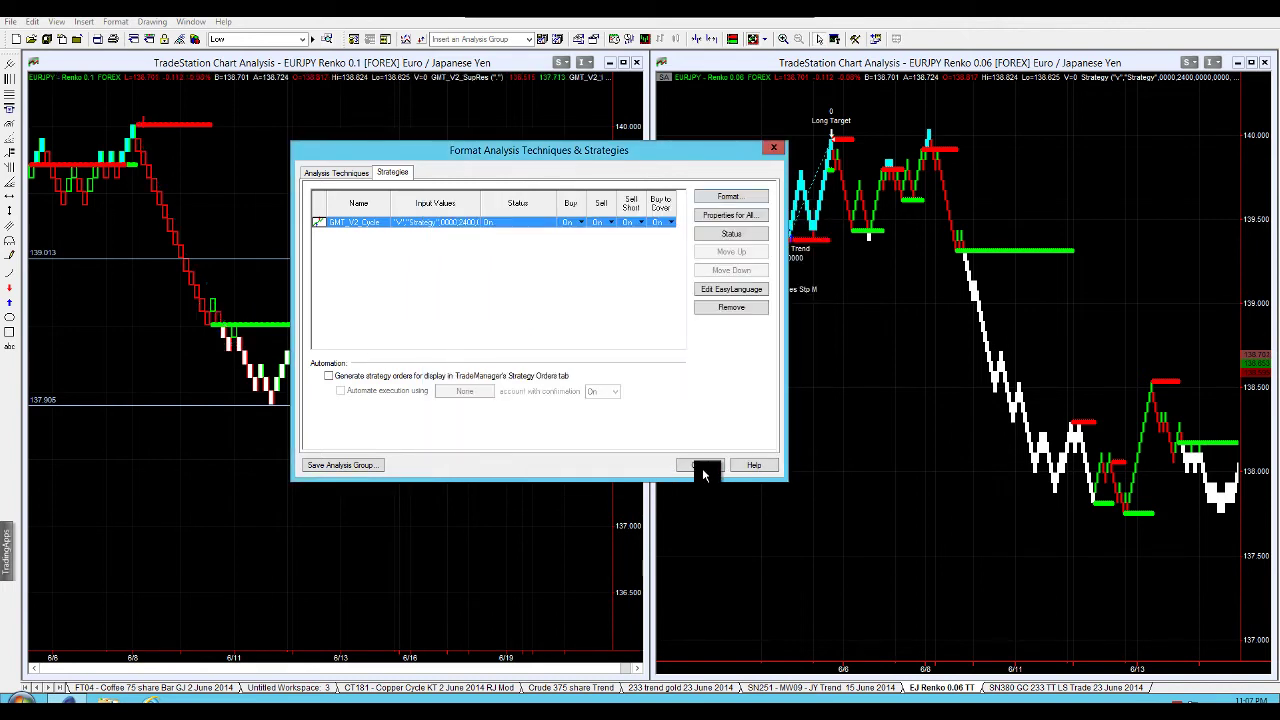
left_click(700, 465)
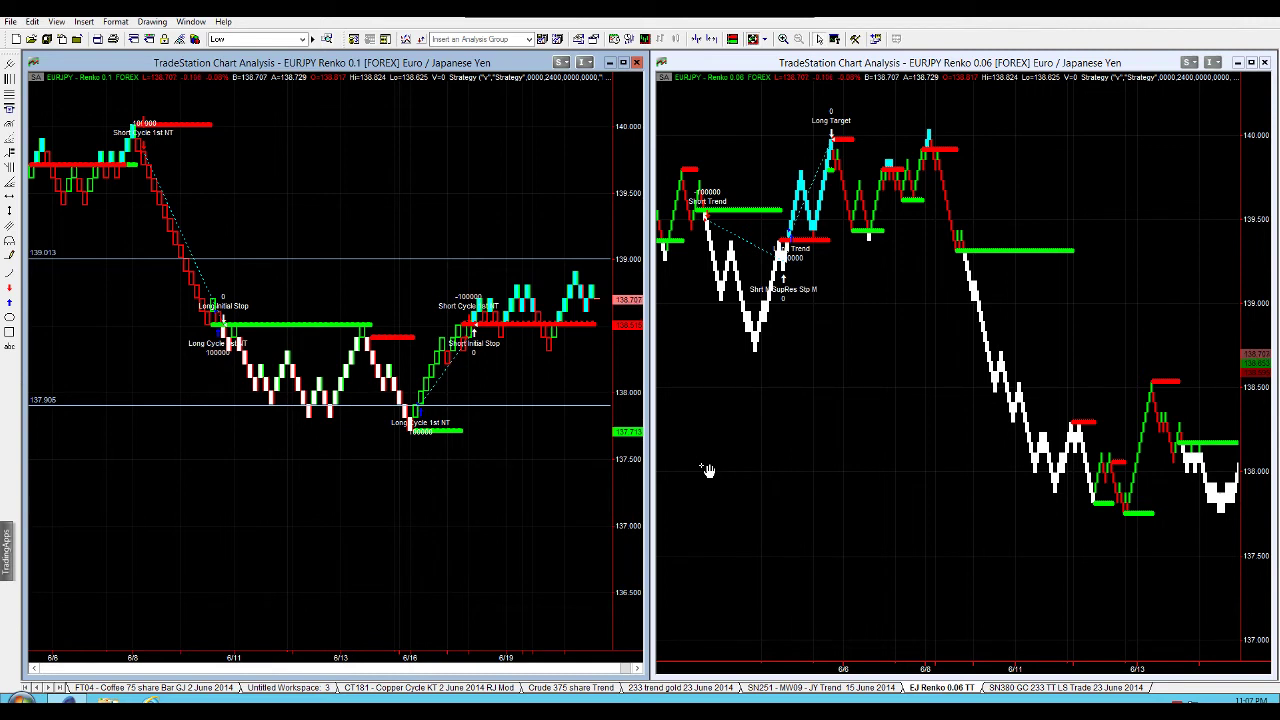
Open Format Symbol for the Renko 0.1 chart and keep the range anchored at first date 12/22/2013.
right_click(310, 205)
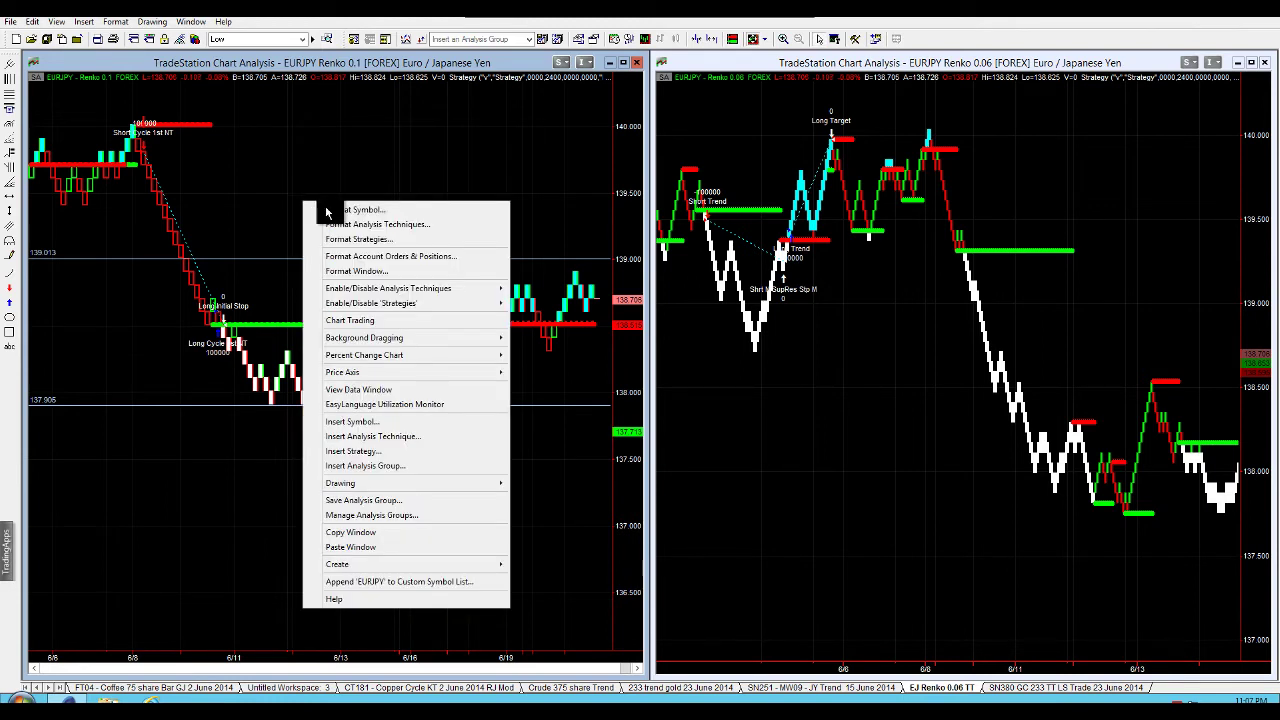
left_click(326, 211)
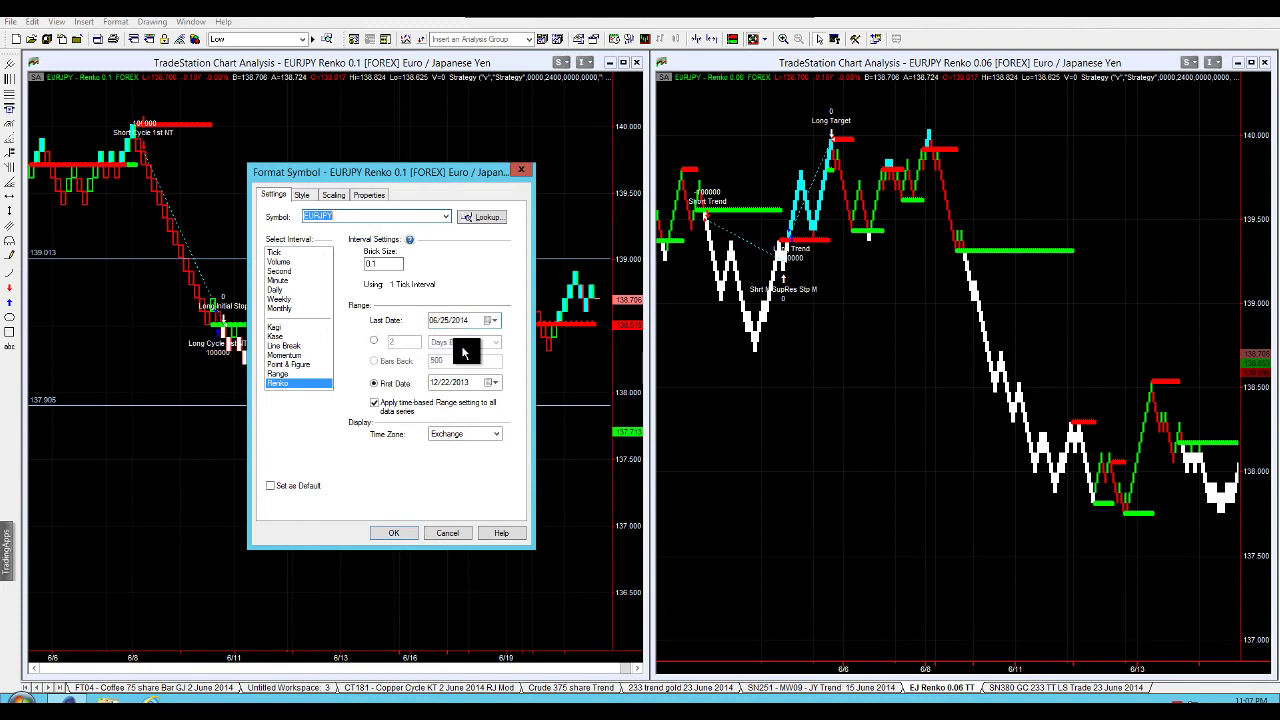
left_click(373, 344)
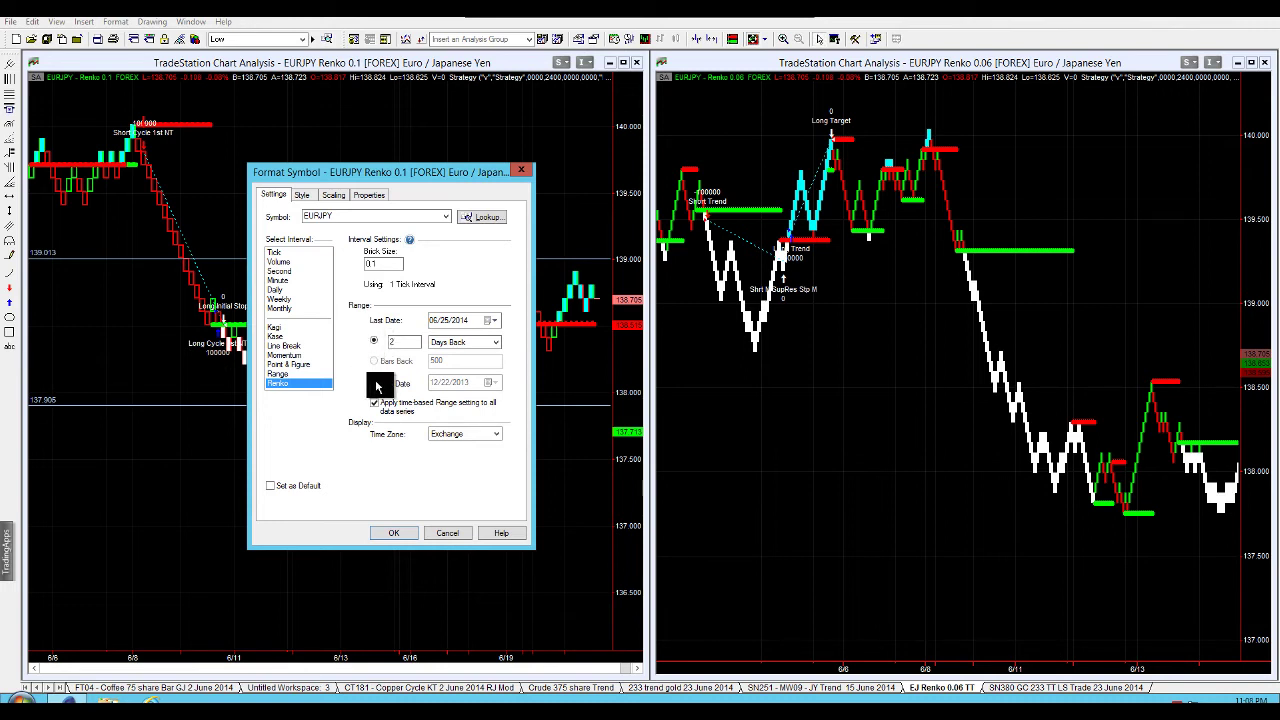
left_click(375, 382)
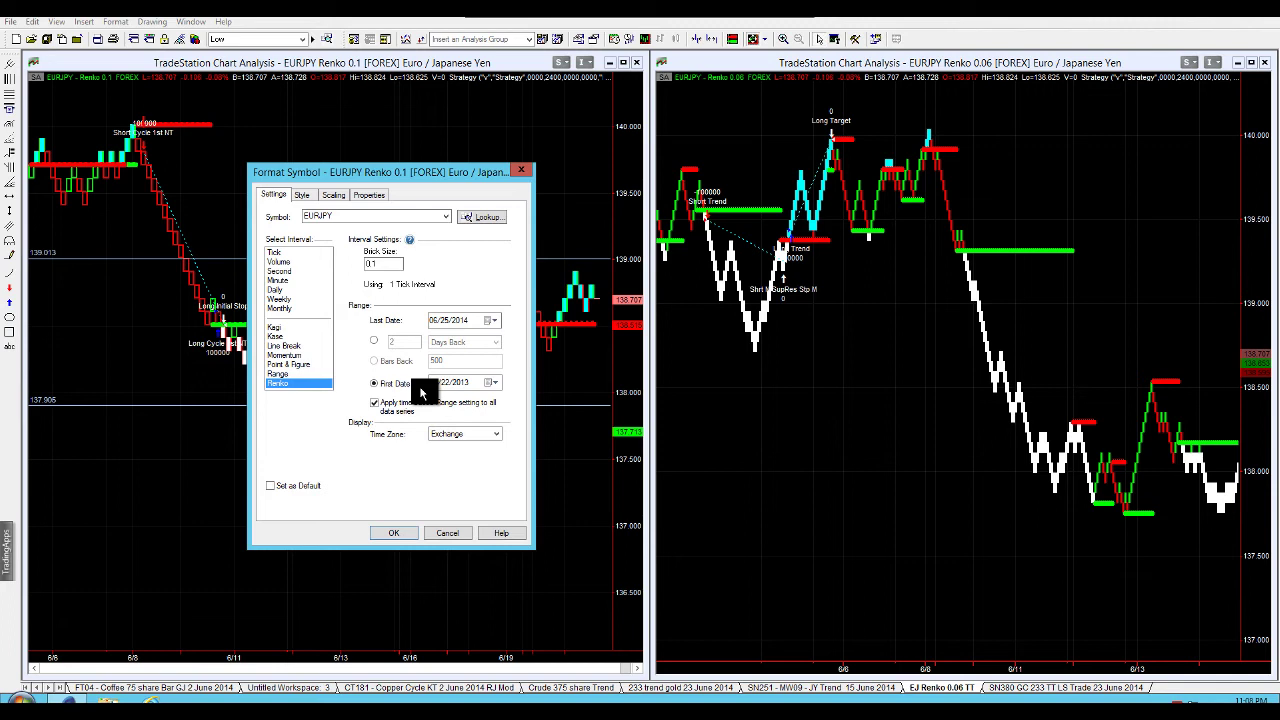
Apply the 12/22/2013 first-date range, then review and close the GMT_V2_Cycle strategy settings.
left_click(389, 536)
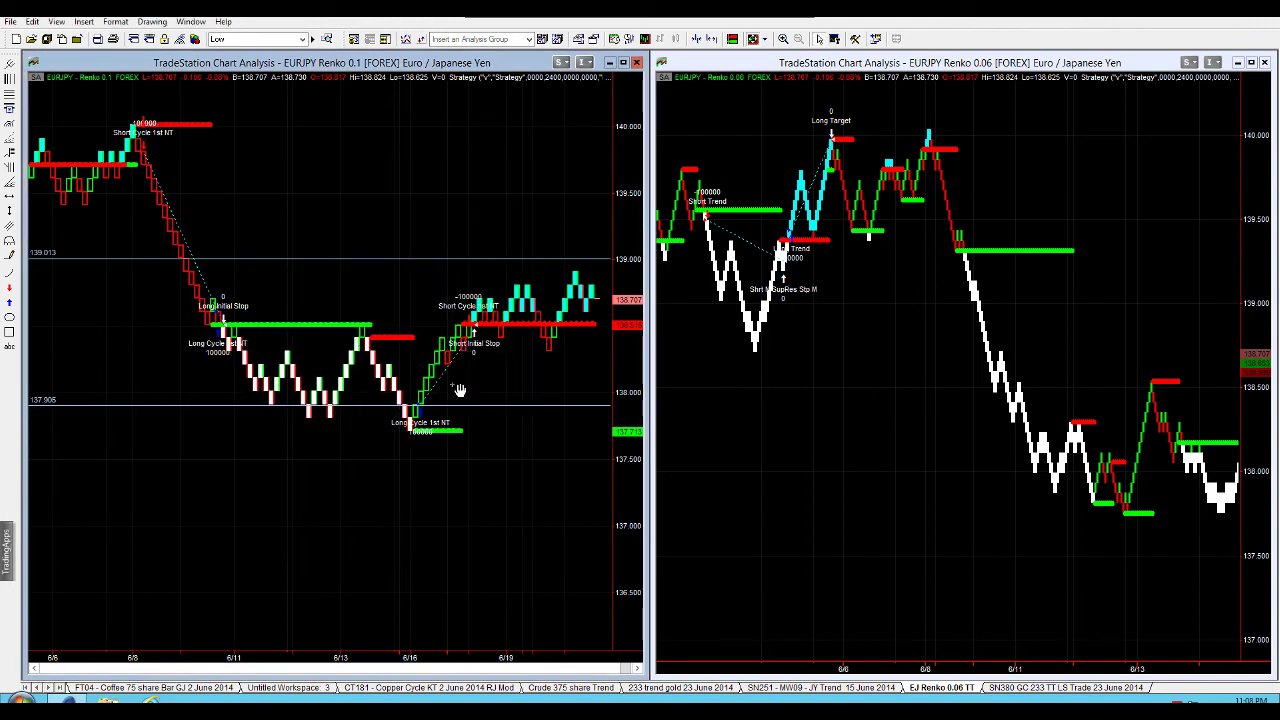
right_click(396, 235)
left_click(400, 220)
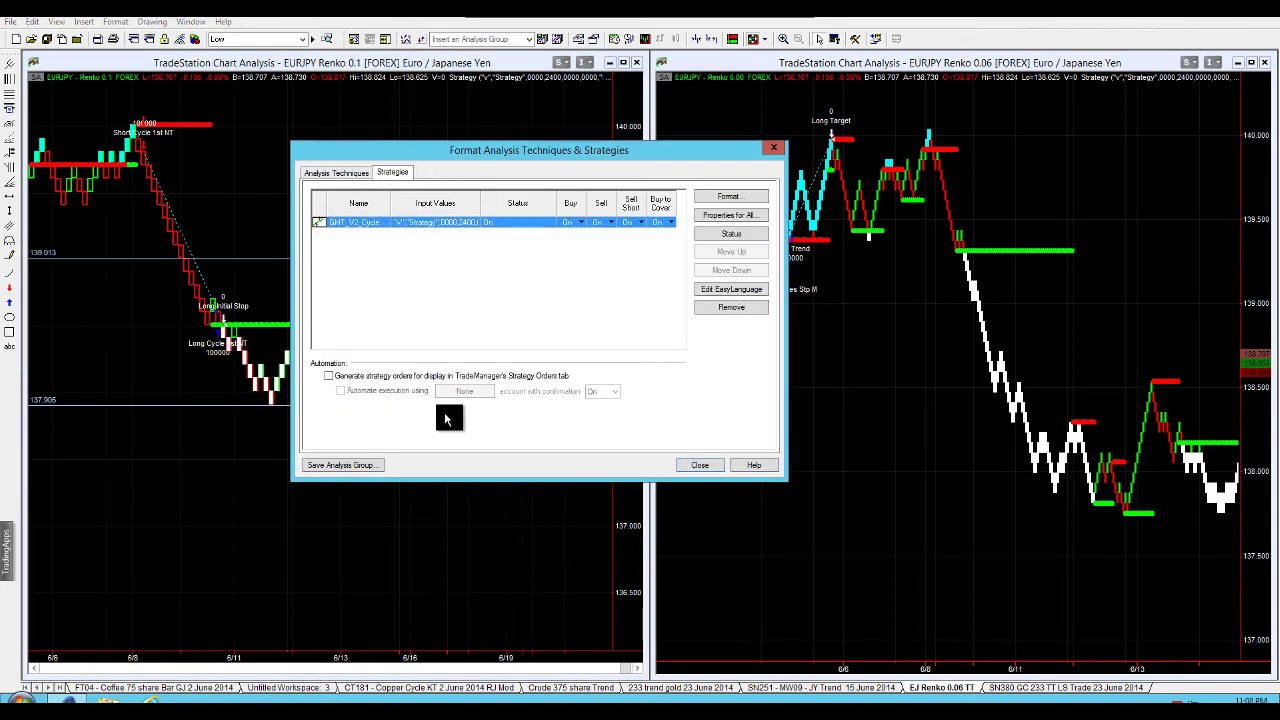
left_click(773, 153)
Reopen the Renko 0.1 symbol settings and confirm the first date remains 12/22/2013.
right_click(378, 175)
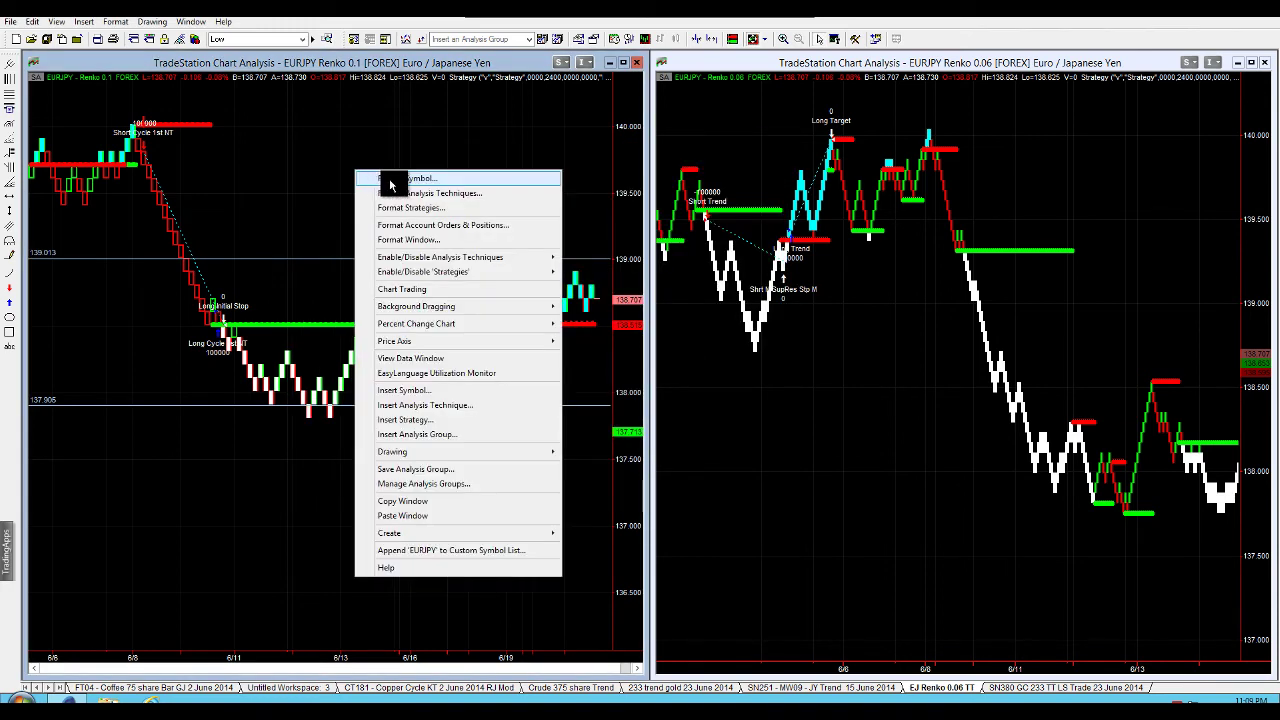
left_click(389, 178)
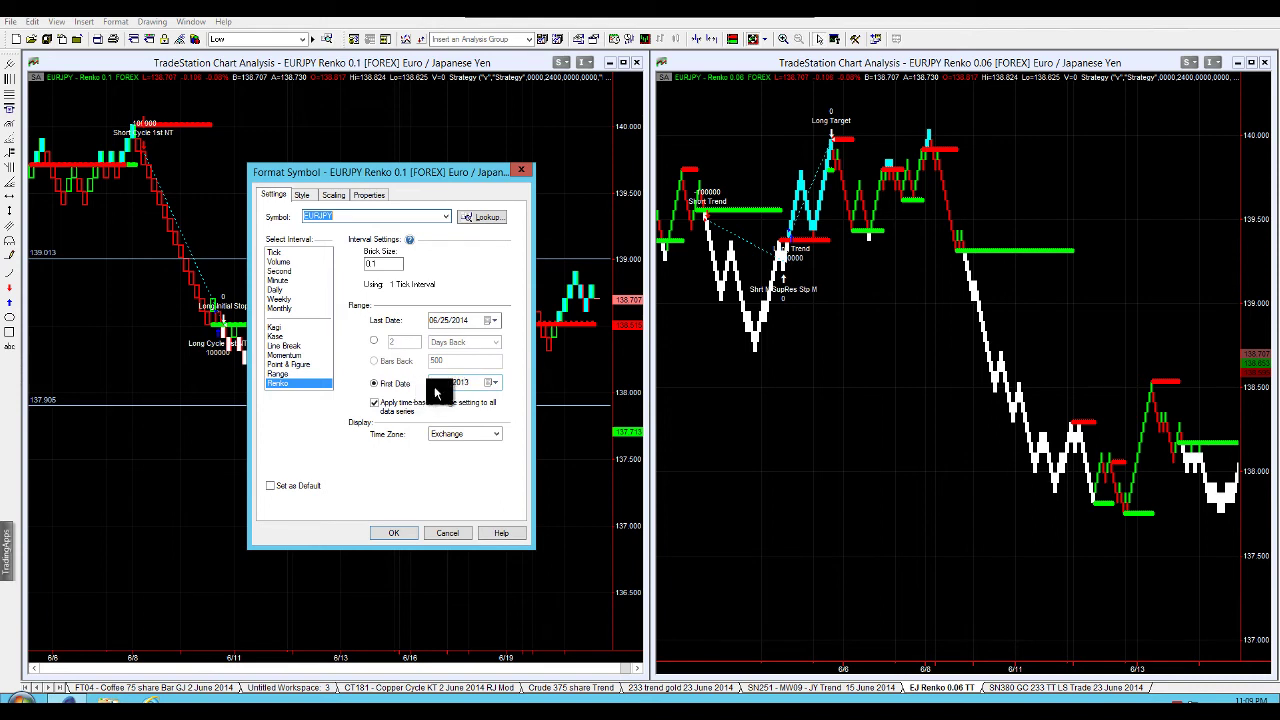
left_click(492, 383)
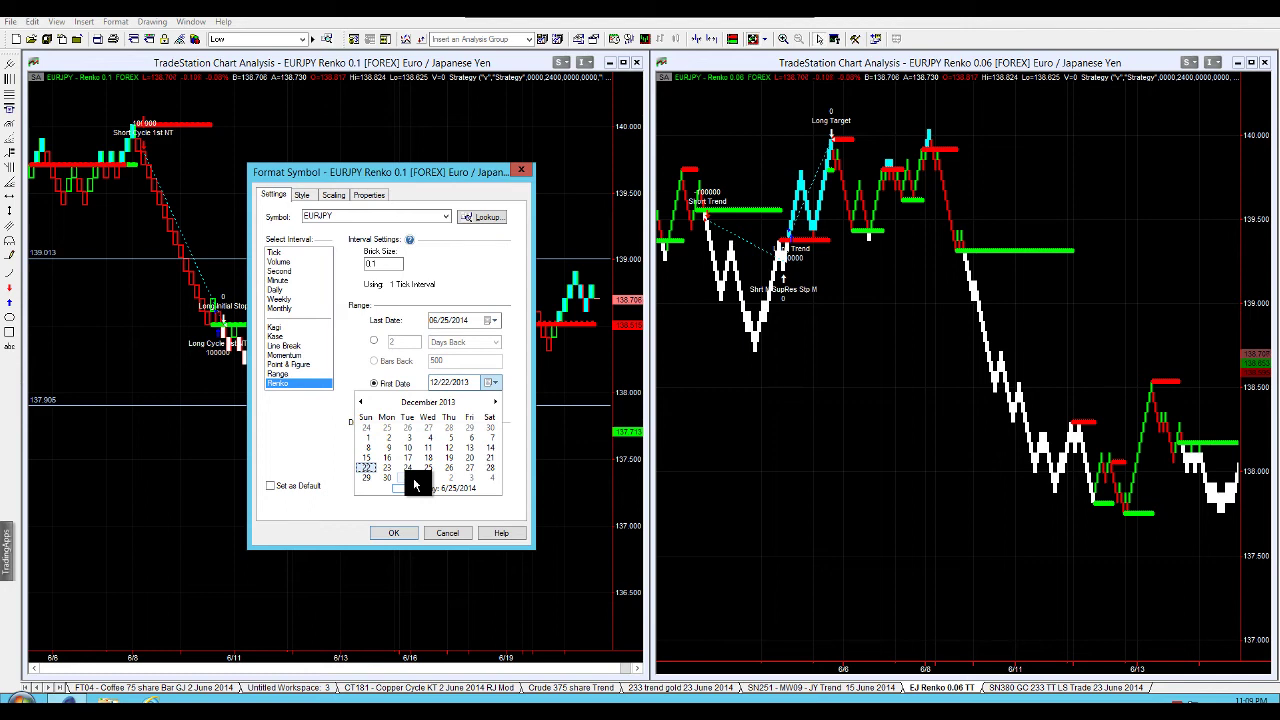
left_click(393, 538)
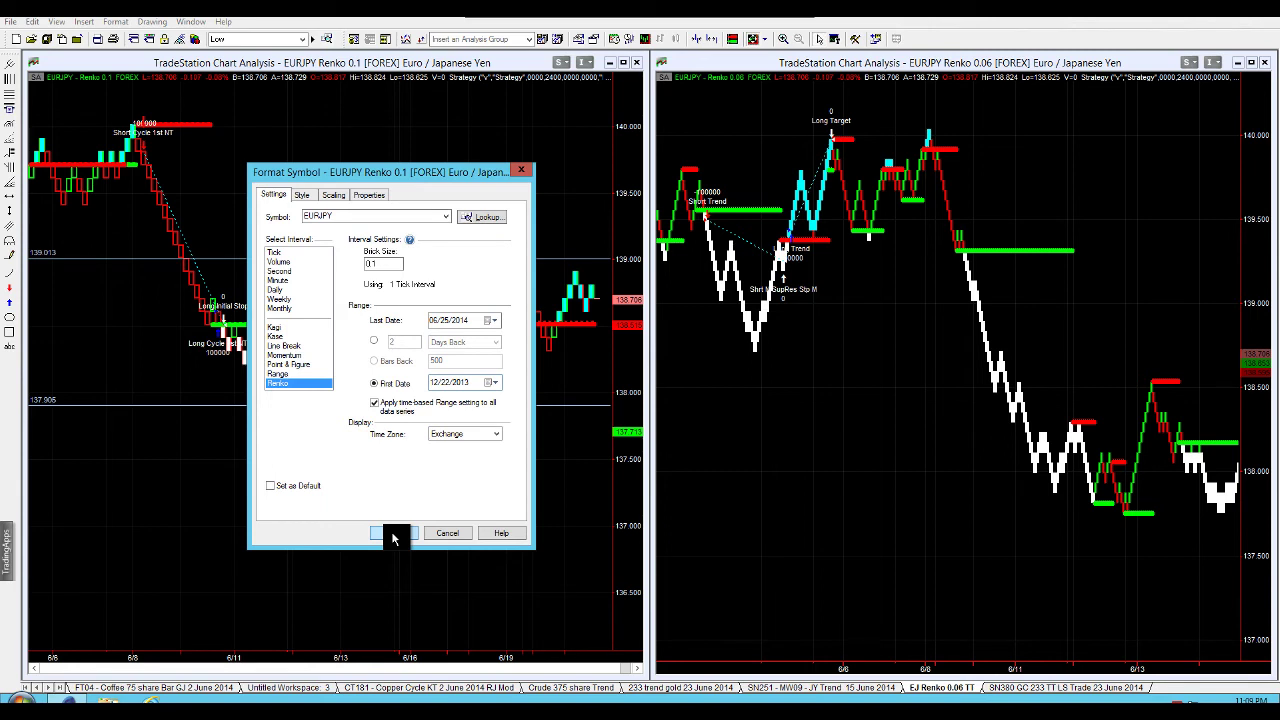
Apply the Format Symbol settings so the EURJPY Renko 0.1 chart redraws from its fixed first date.
left_click(393, 535)
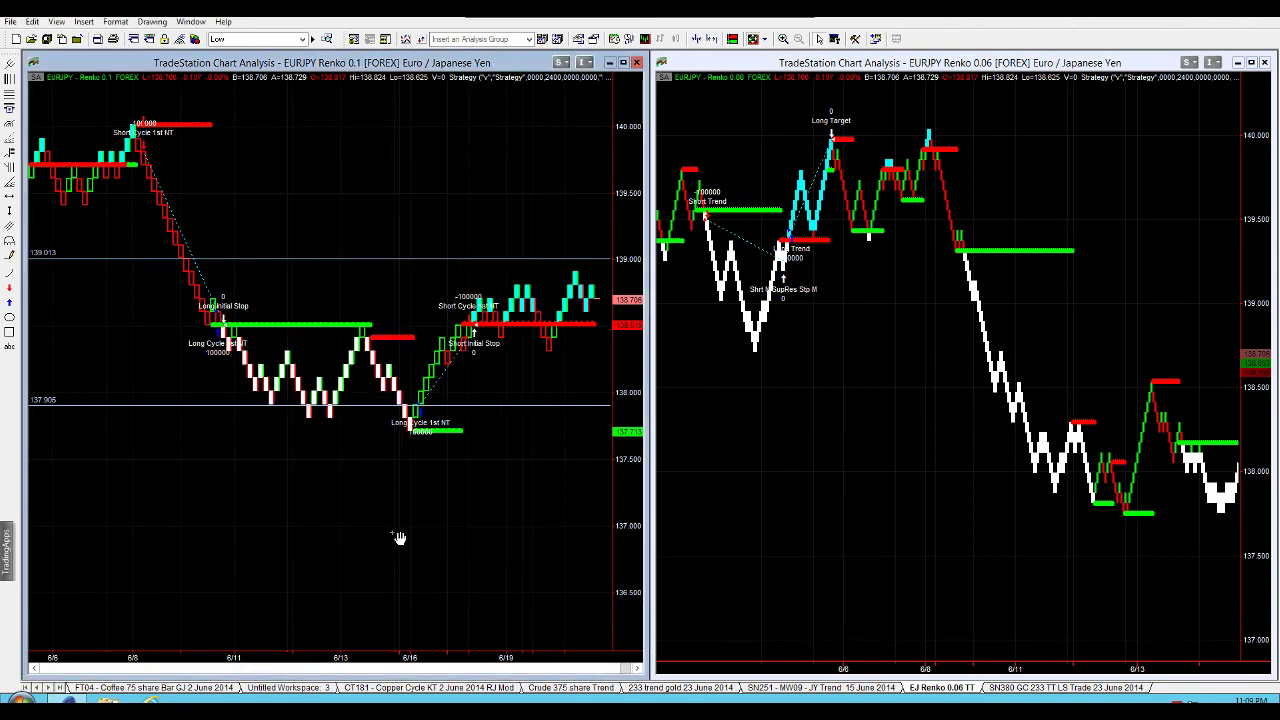